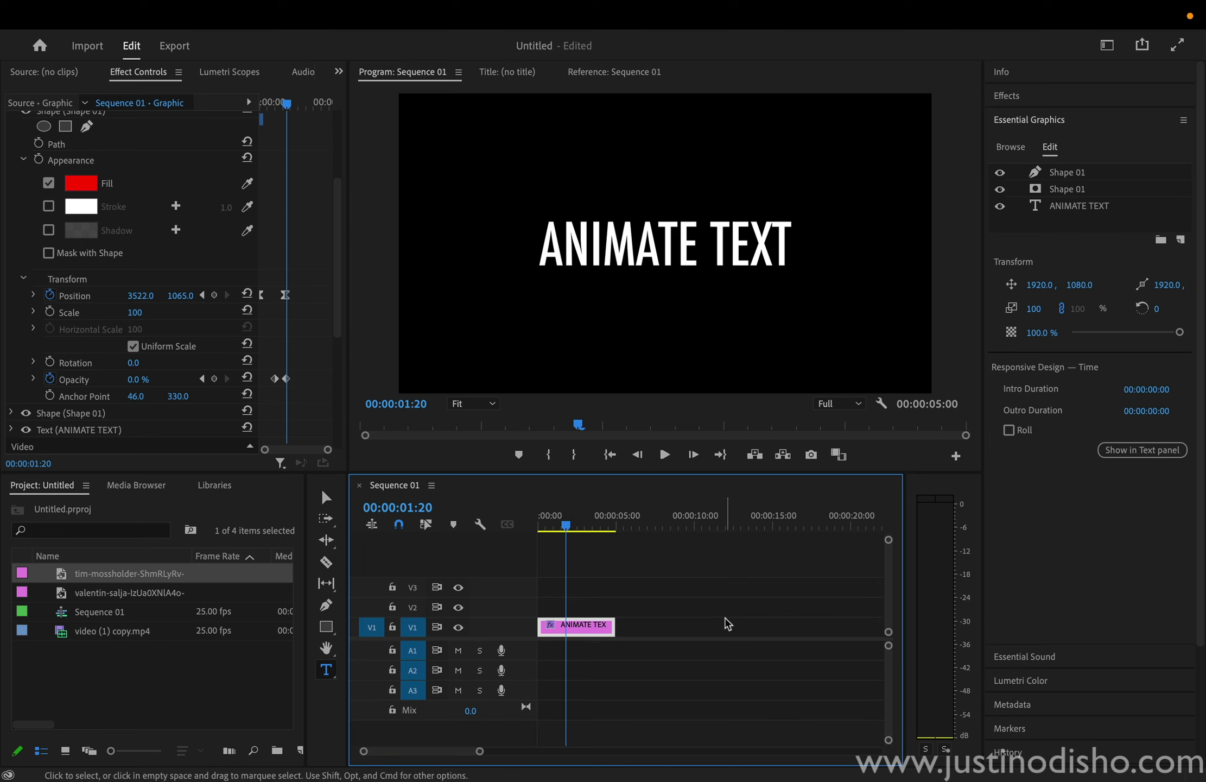
- Move the ANIMATE TEXT clip from V1 up to V2, near the 10-second mark
drag(720, 596, 506, 706)
drag(570, 627, 722, 607)
drag(579, 521, 537, 522)
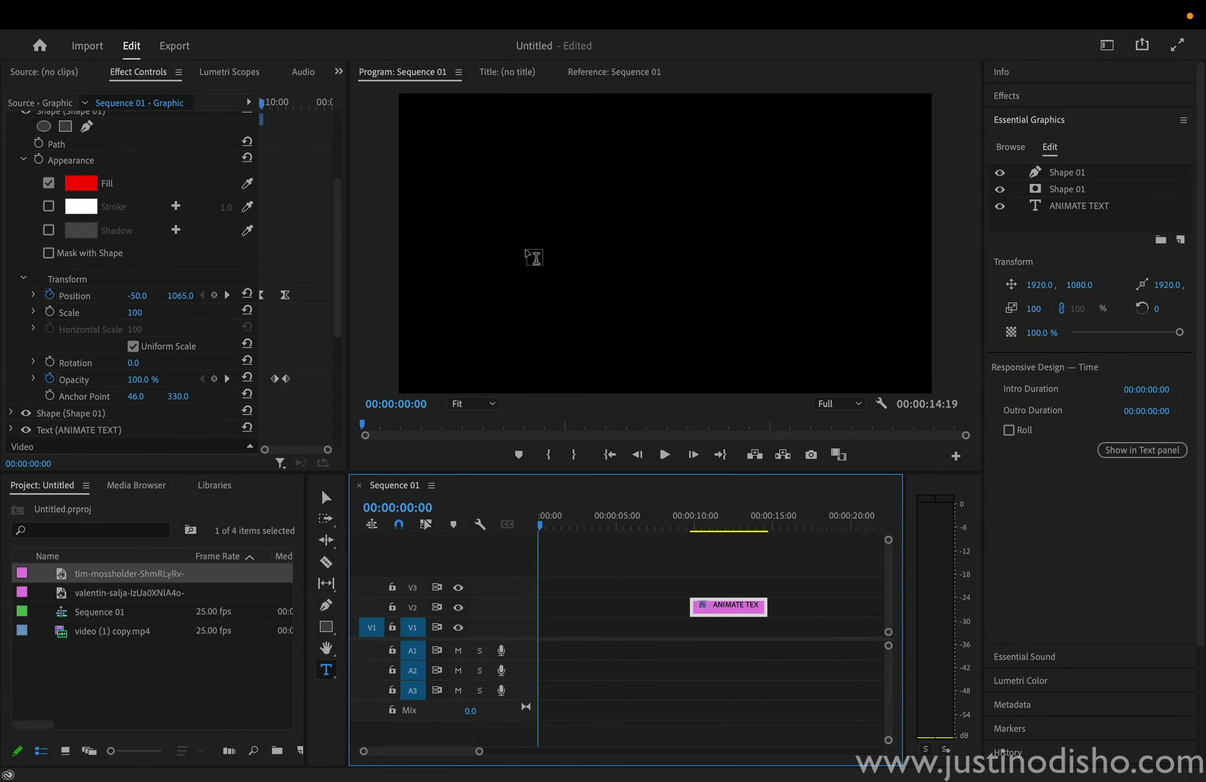
- Type a new 'ANIMATE TEXT' title in the Program monitor and select its text layer
click(526, 250)
text(A)
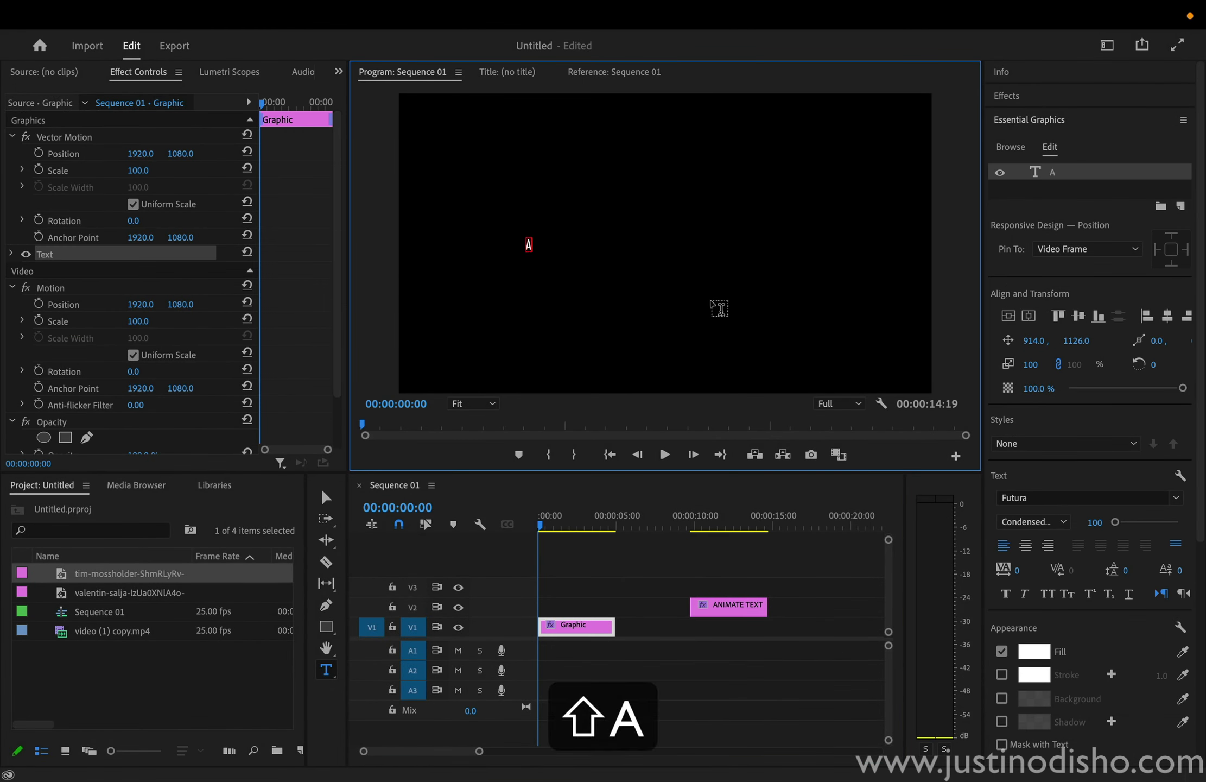
text(NIMATE TEXT)
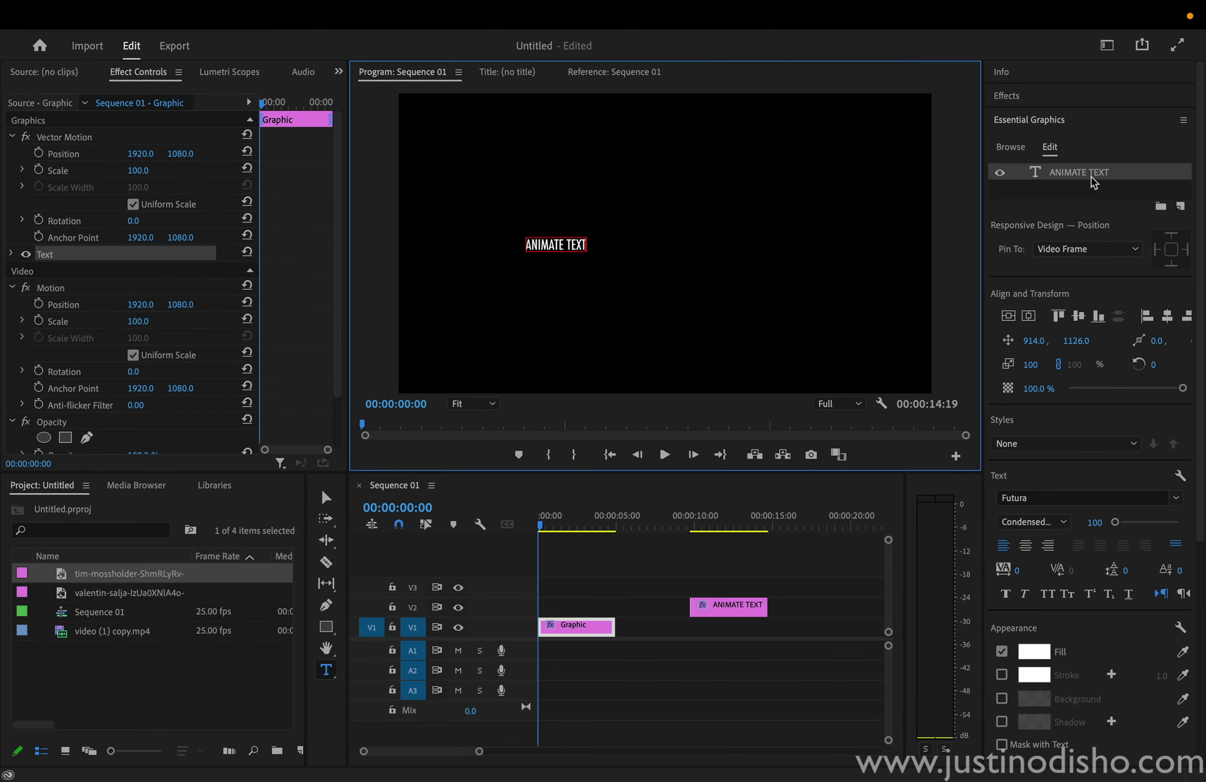
click(1087, 177)
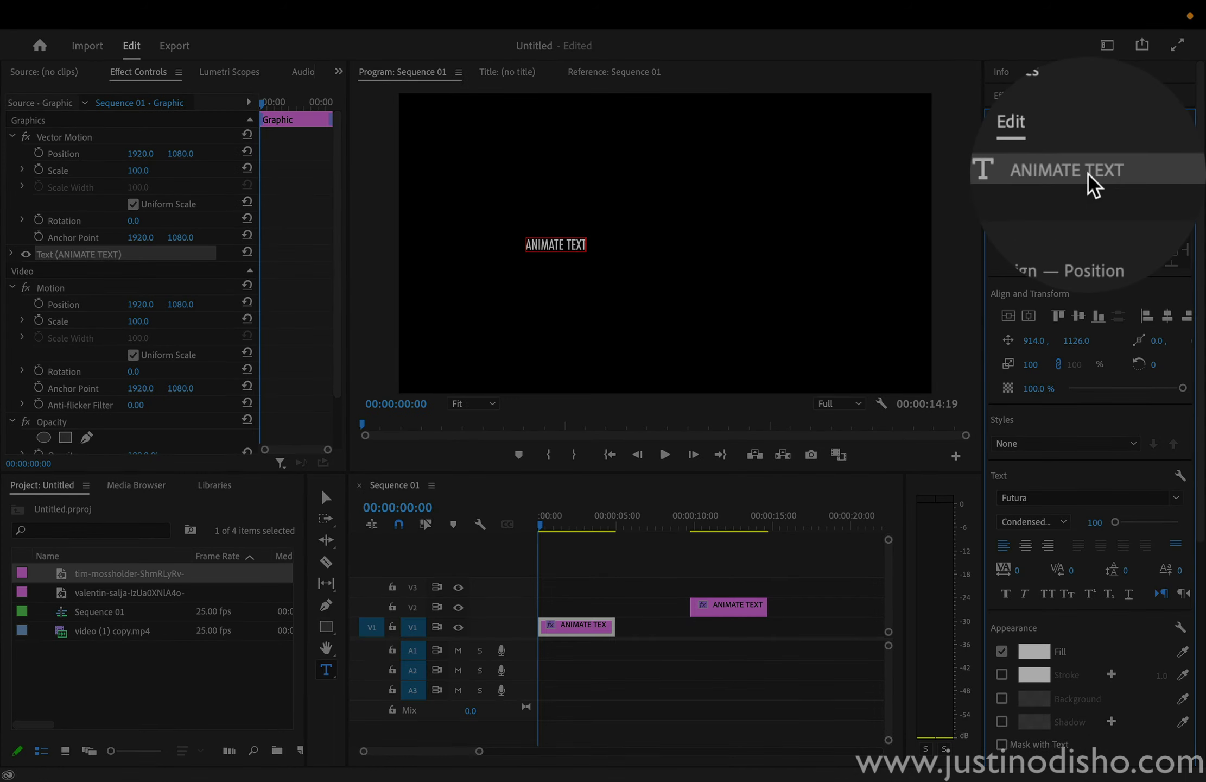
- Switch workspace via Window > Workspaces, rewind the playhead to the start, and reopen Essential Graphics
mouse_move(307, 10)
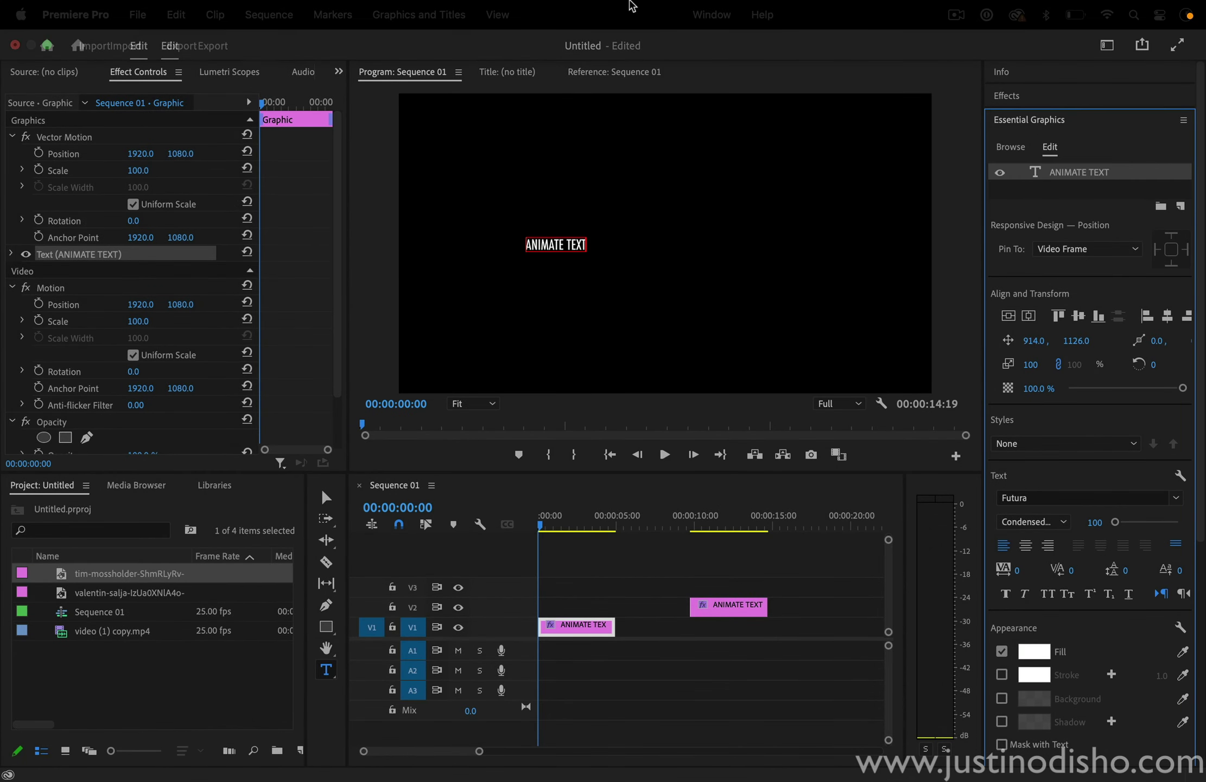
click(712, 14)
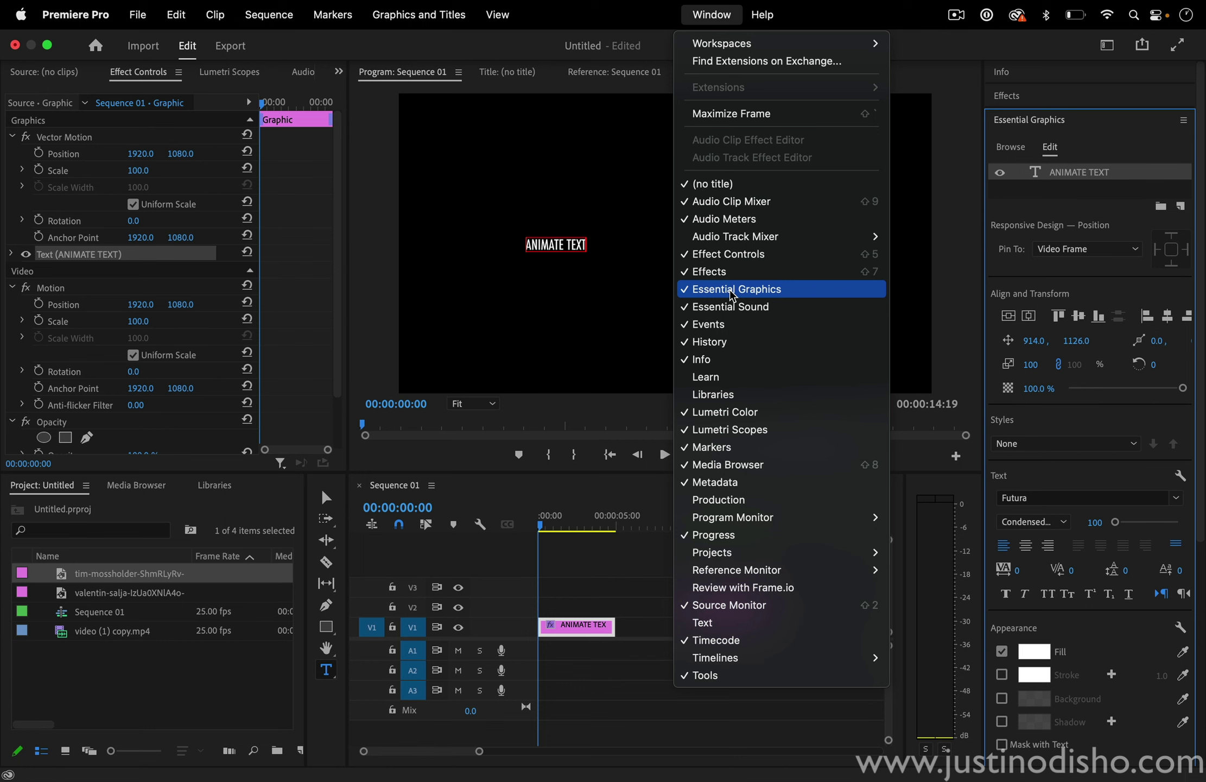
mouse_move(733, 44)
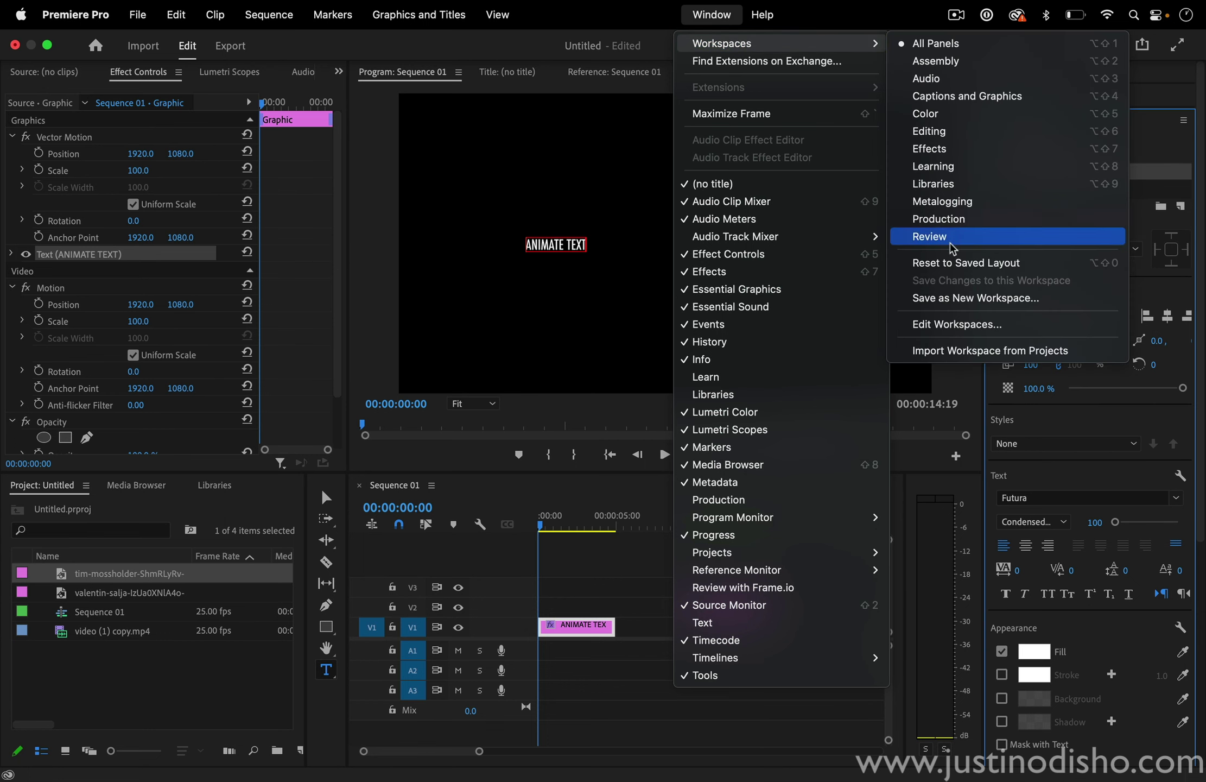
click(950, 263)
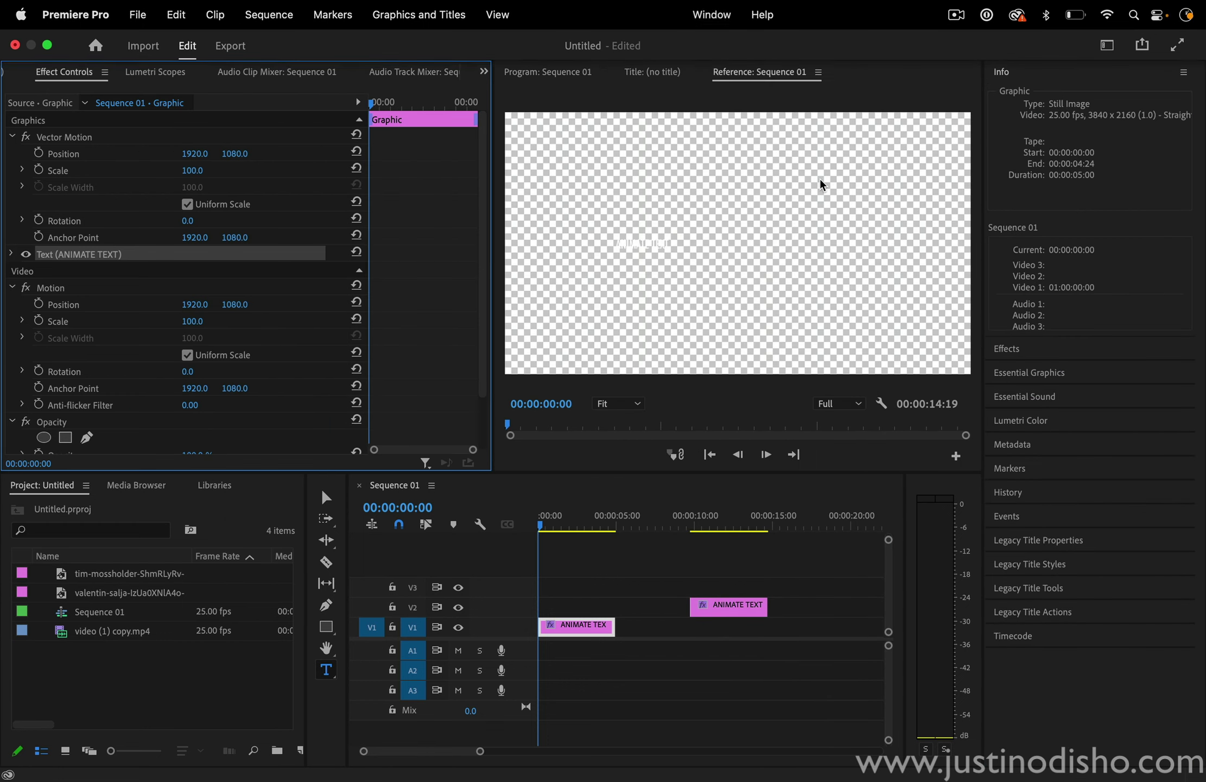
drag(546, 524, 532, 528)
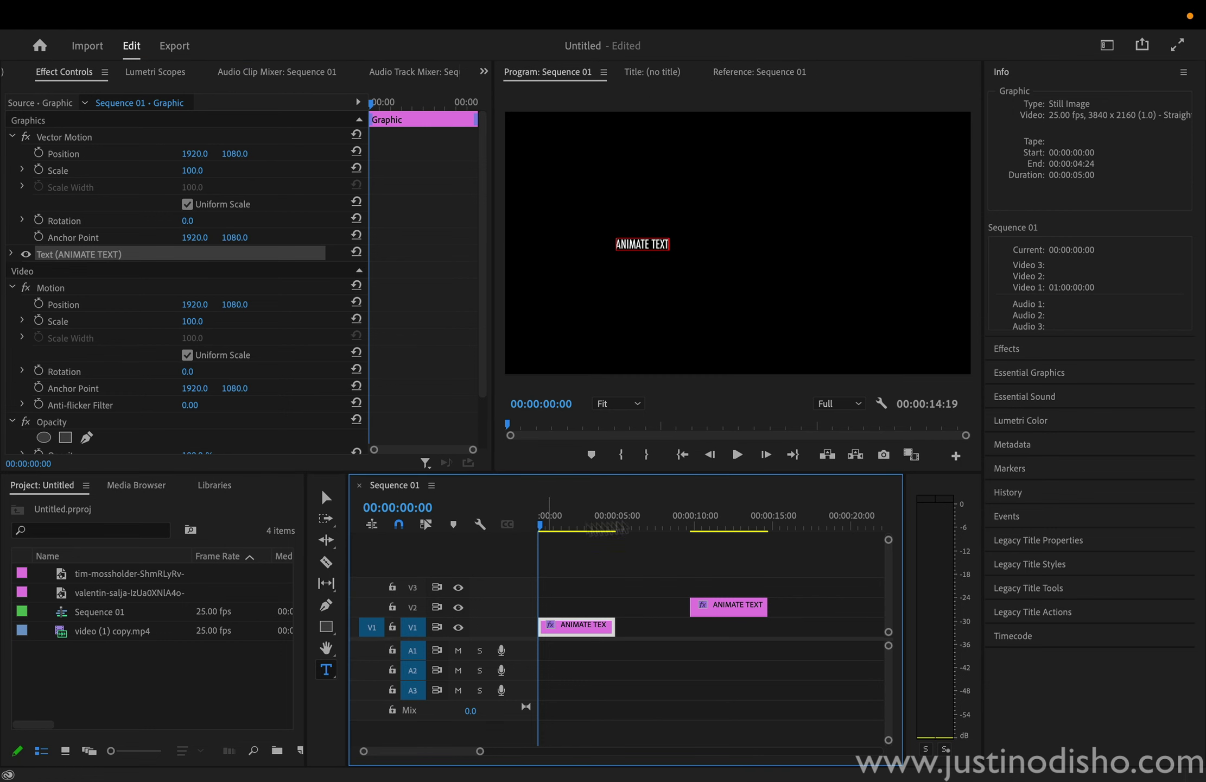
click(1034, 376)
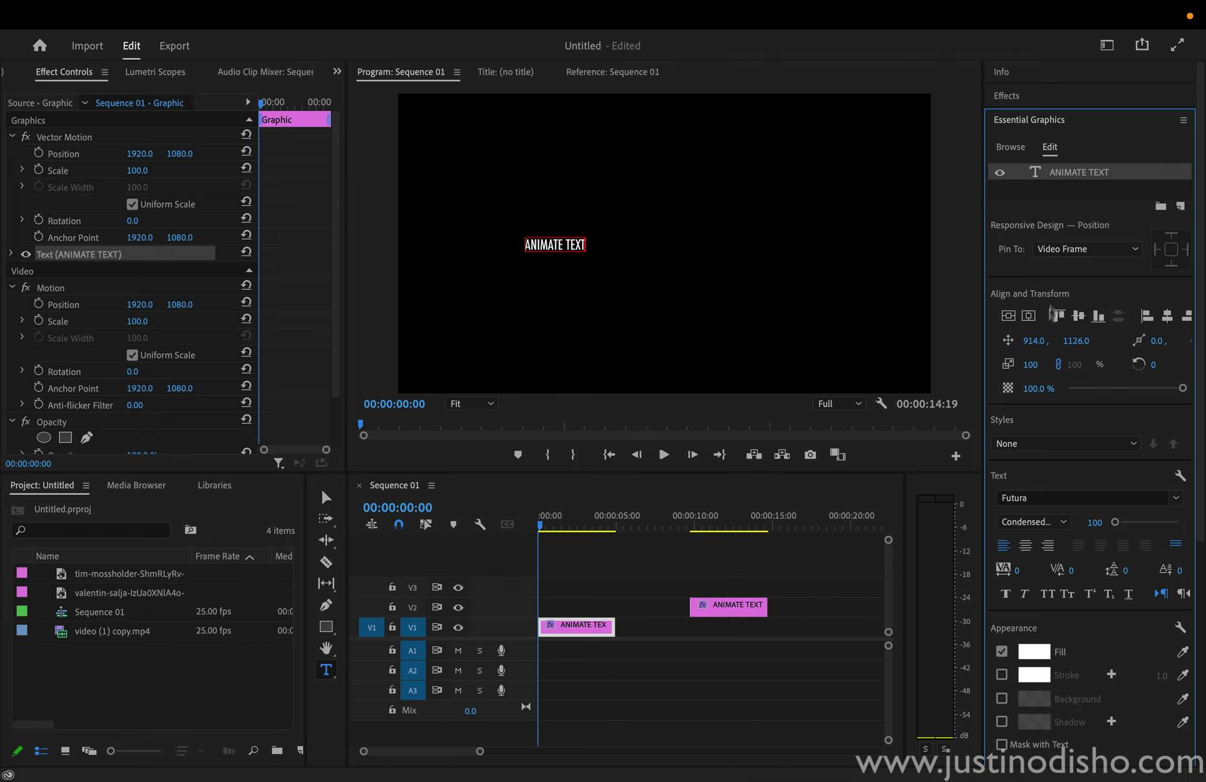
- Enlarge the title to about 473% and centre it horizontally and vertically
drag(1028, 371, 1039, 357)
click(1027, 315)
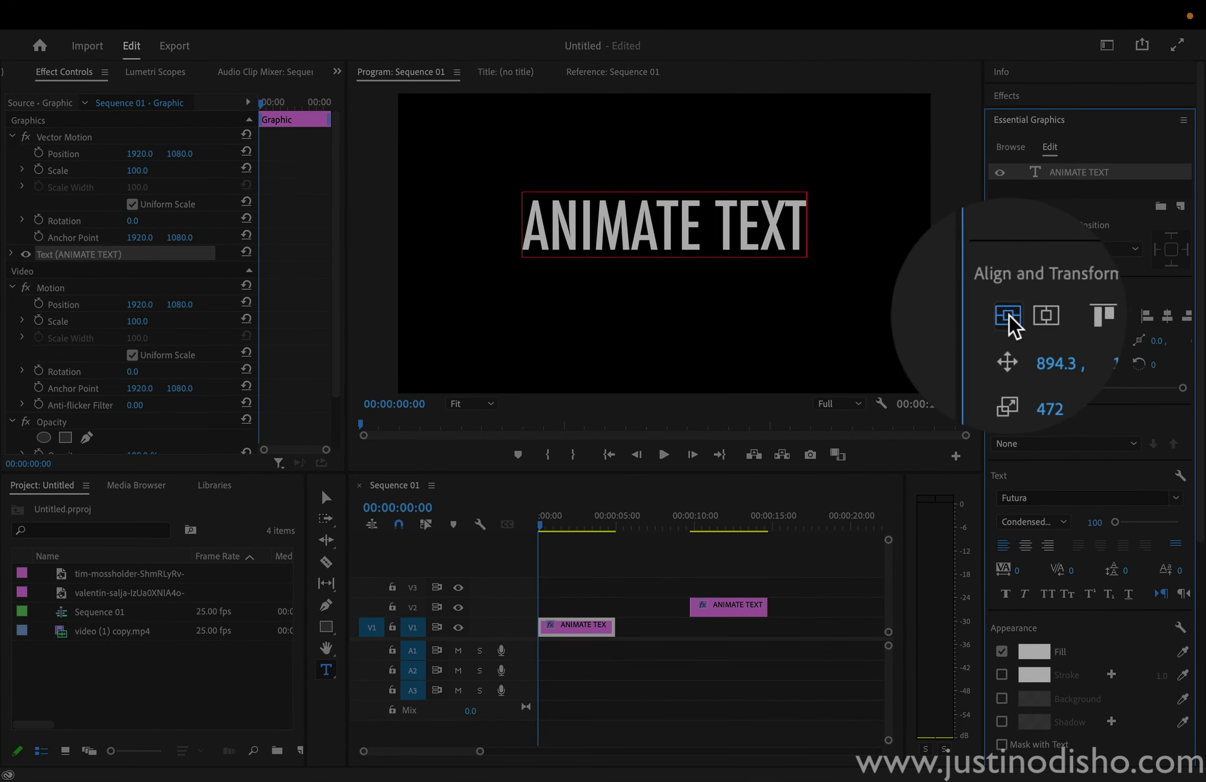
click(1010, 317)
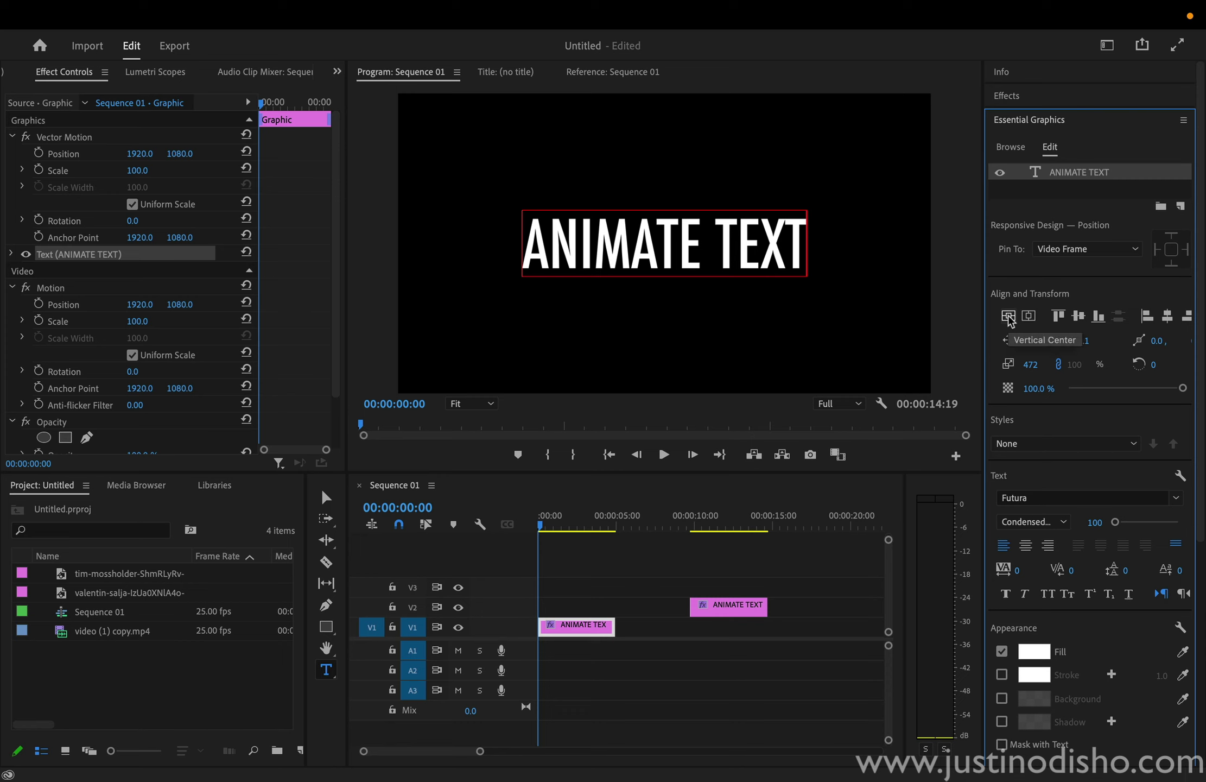
- Set the whole title in Futura Medium and reduce its scale to 308
click(1056, 523)
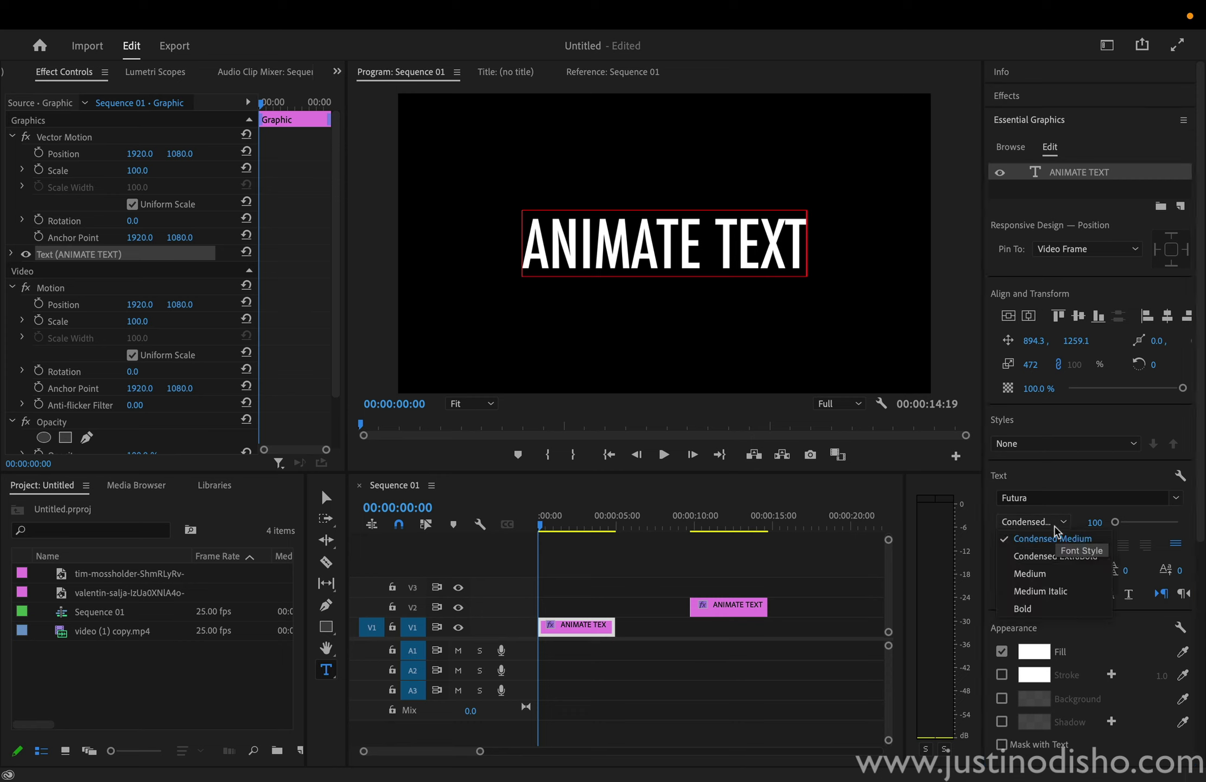
click(1043, 574)
drag(806, 243, 521, 242)
click(1029, 495)
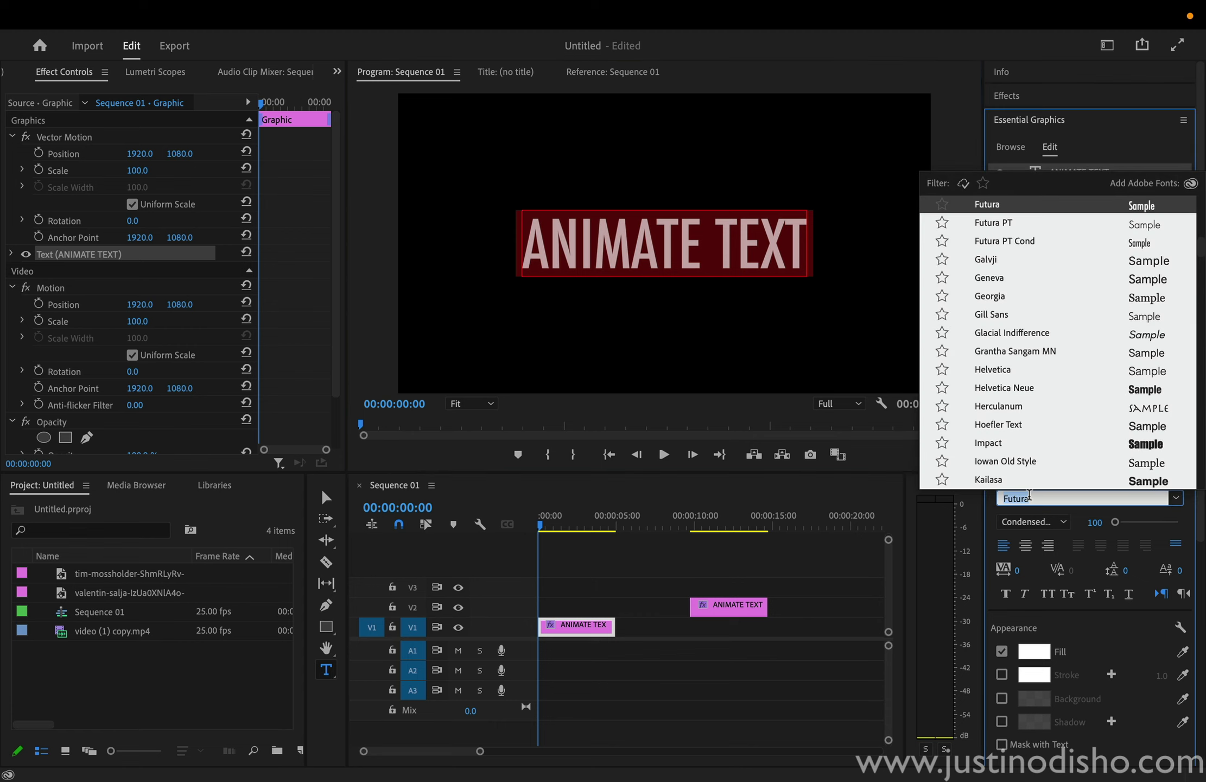
click(1033, 520)
click(1033, 574)
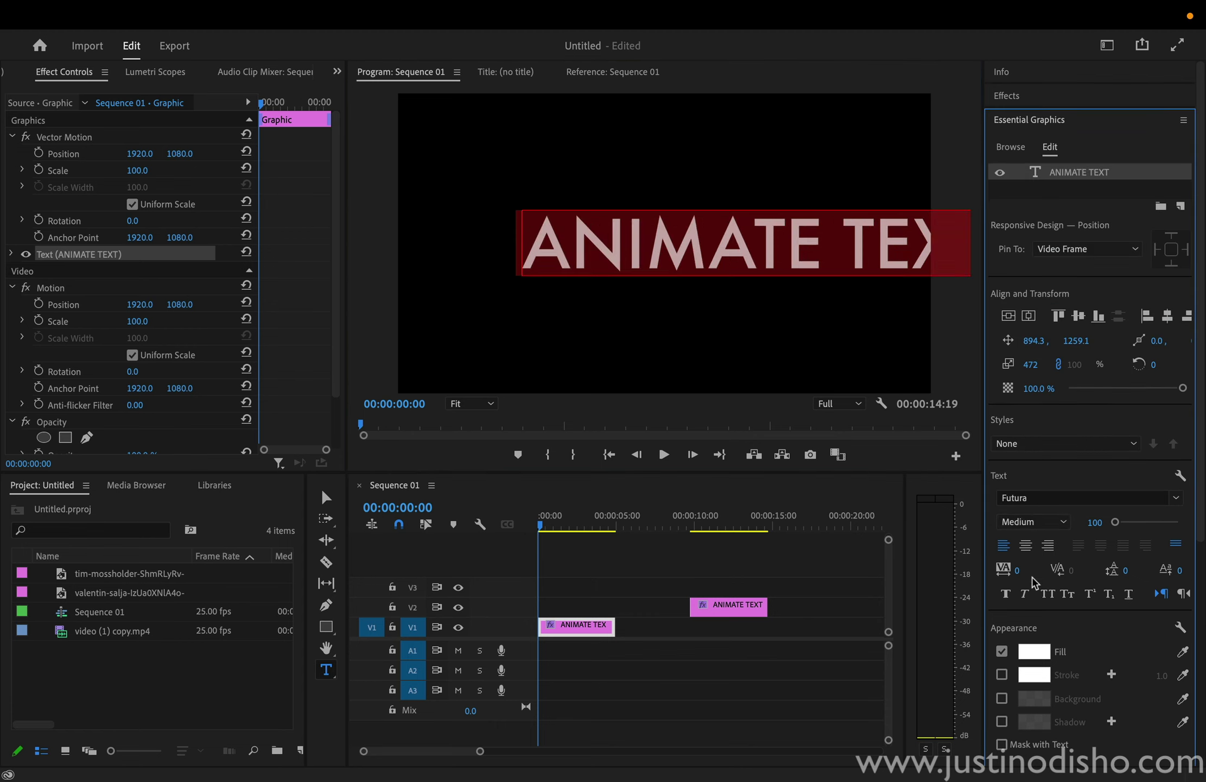
drag(1032, 365, 1005, 365)
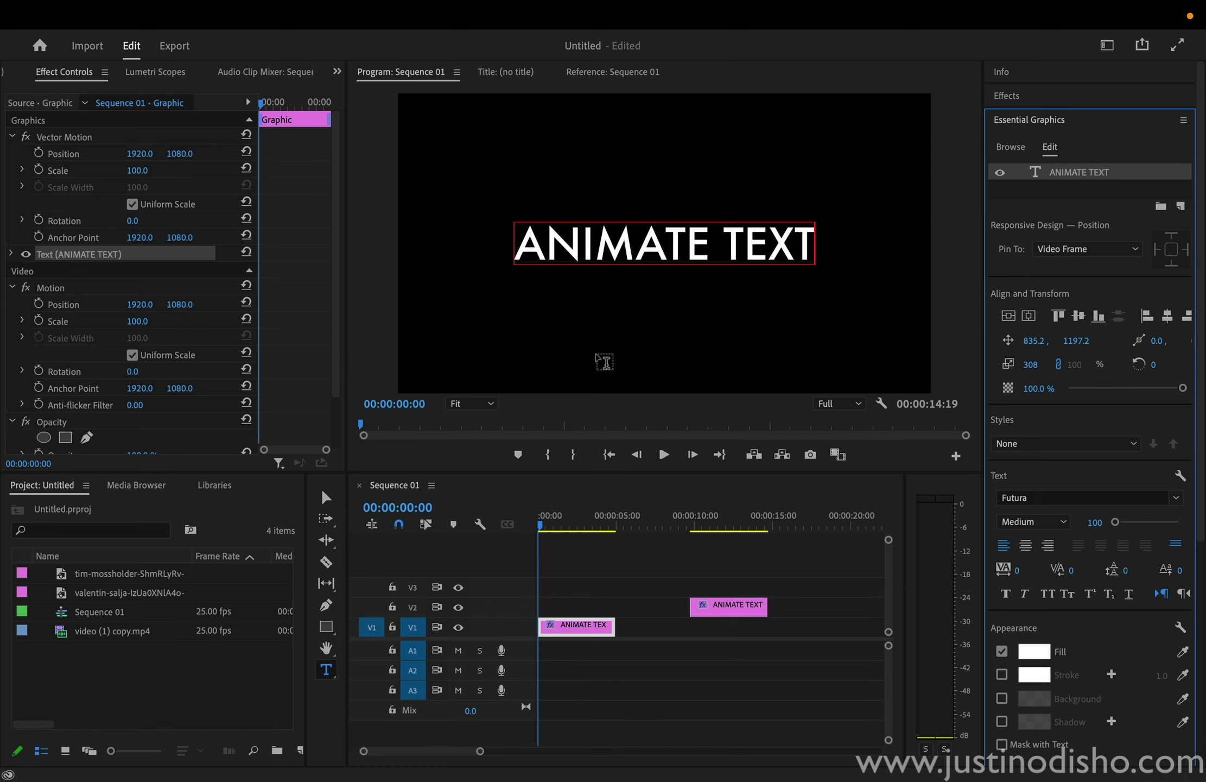
- Draw a thin red vertical rectangle beside the title and position it at 3072, 1080
click(325, 626)
click(356, 627)
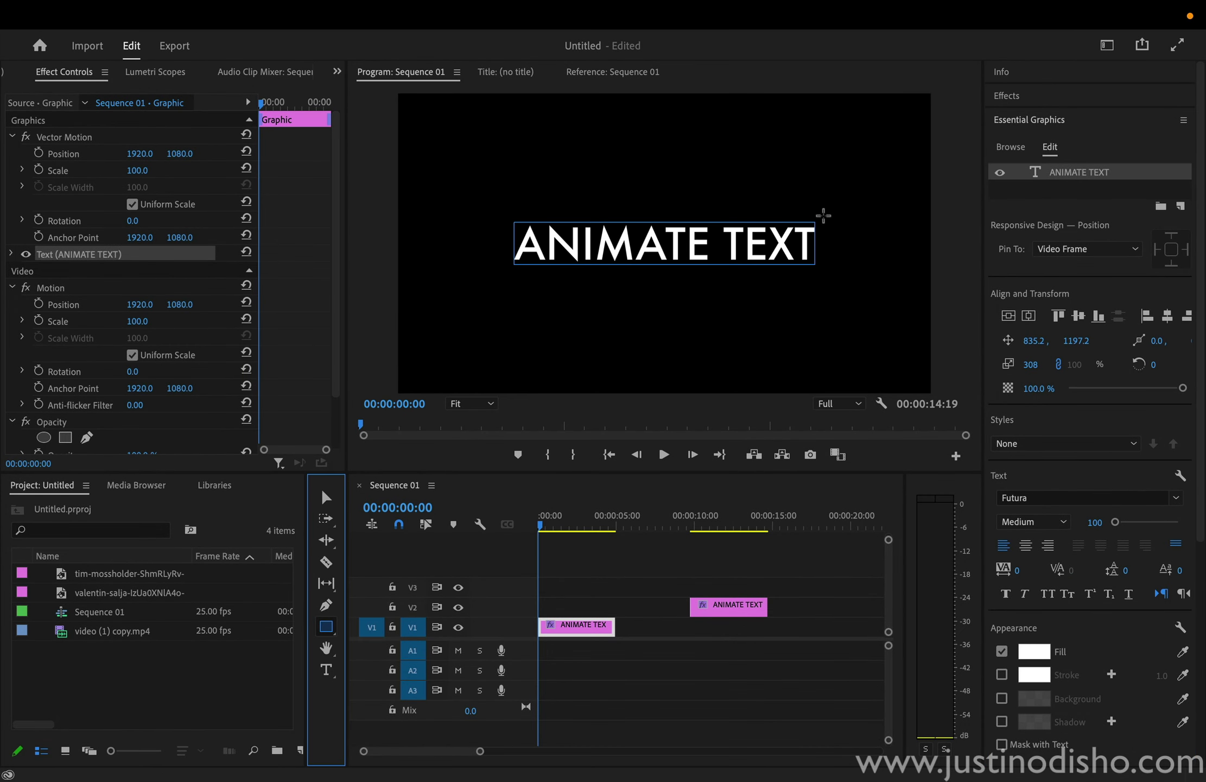
drag(819, 203, 827, 302)
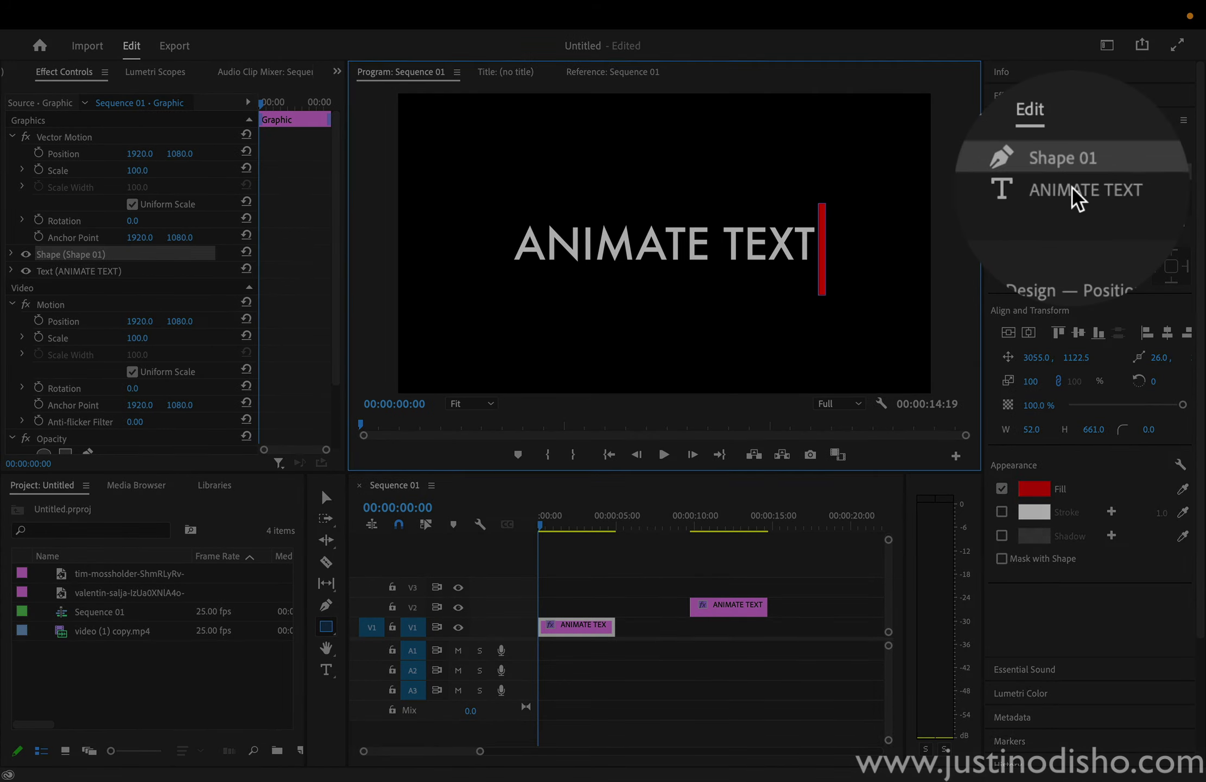
click(1078, 189)
click(1068, 172)
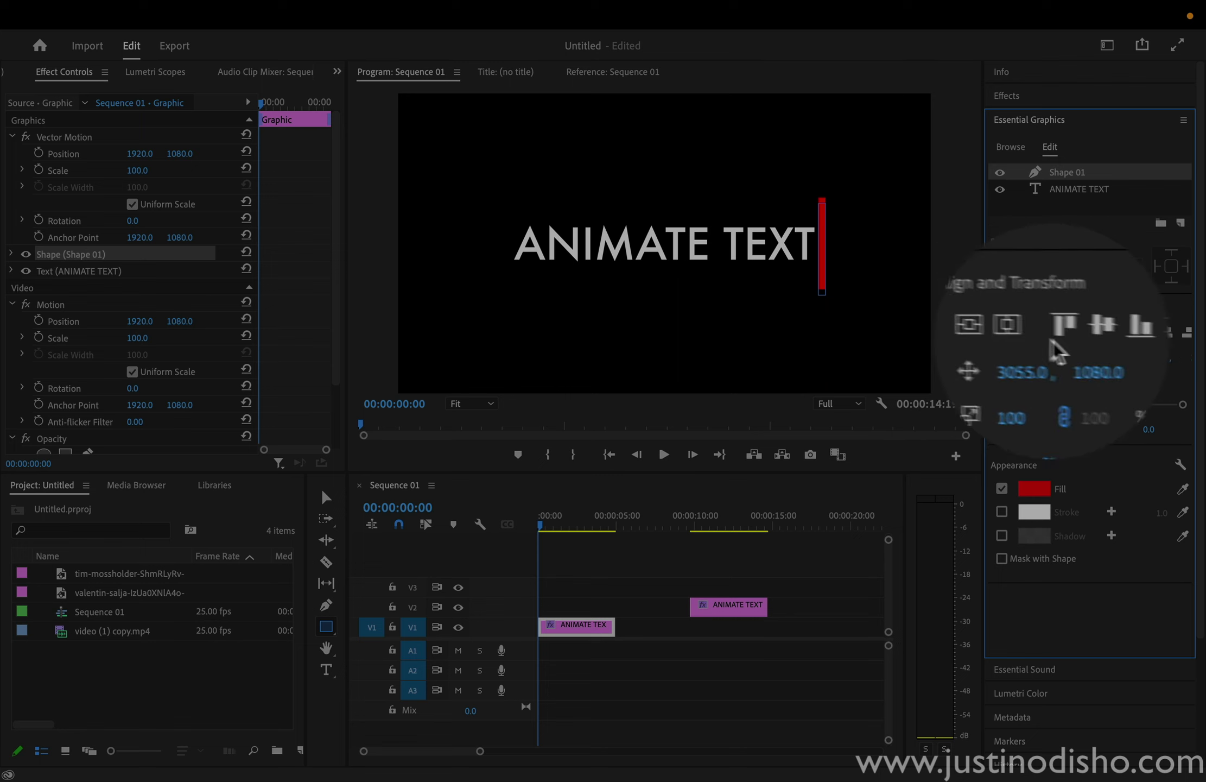
drag(1036, 374, 1068, 357)
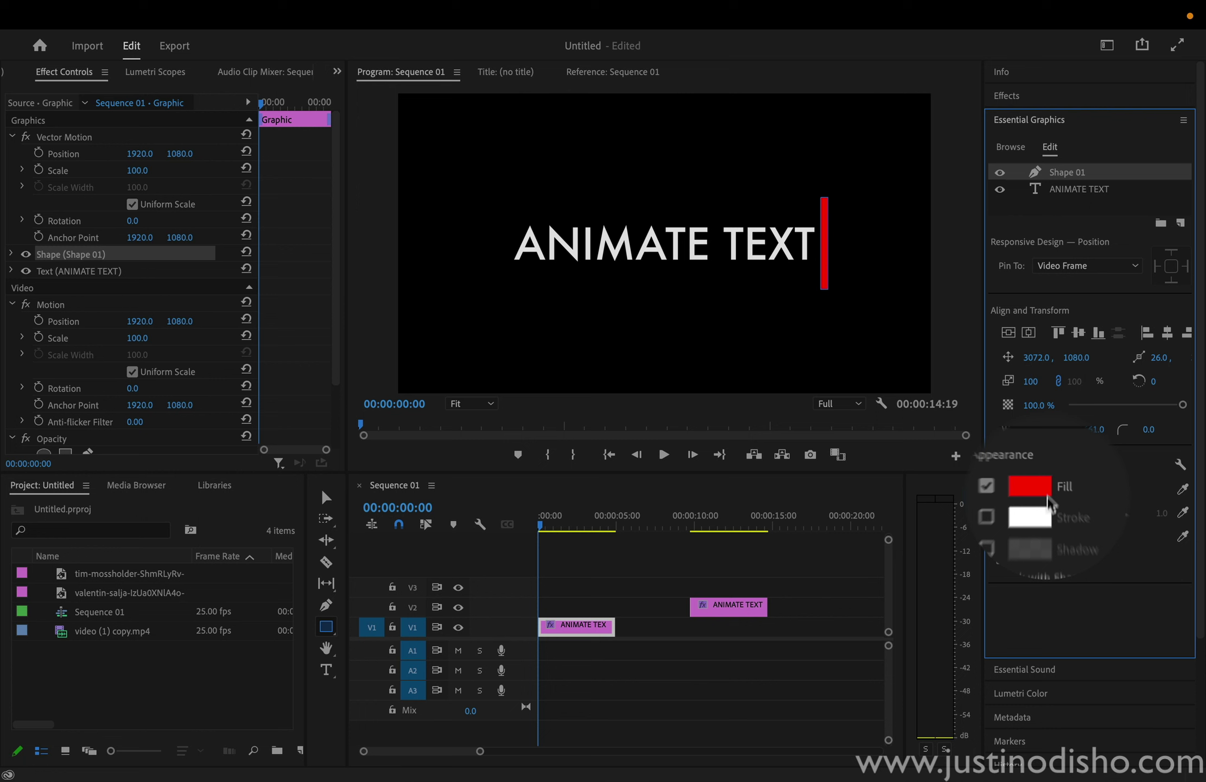
click(1034, 489)
drag(567, 445, 376, 524)
click(731, 297)
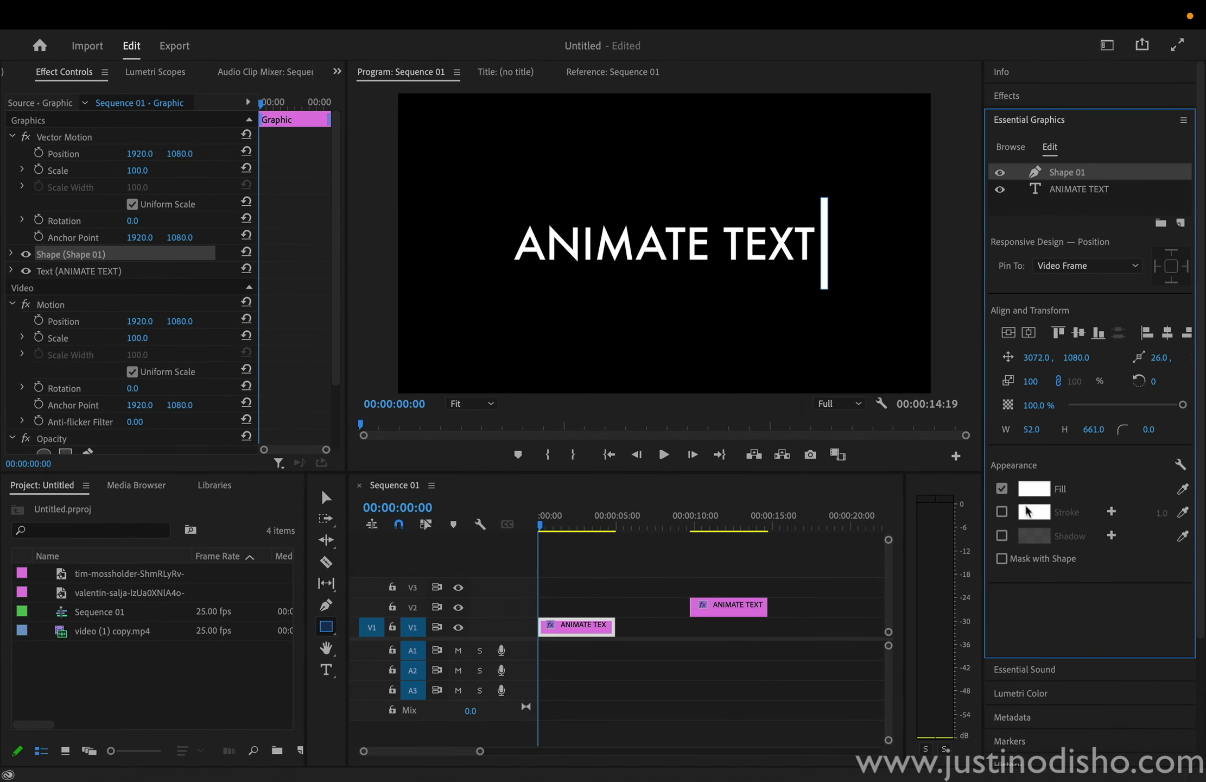
click(1034, 488)
click(603, 442)
drag(567, 450, 667, 672)
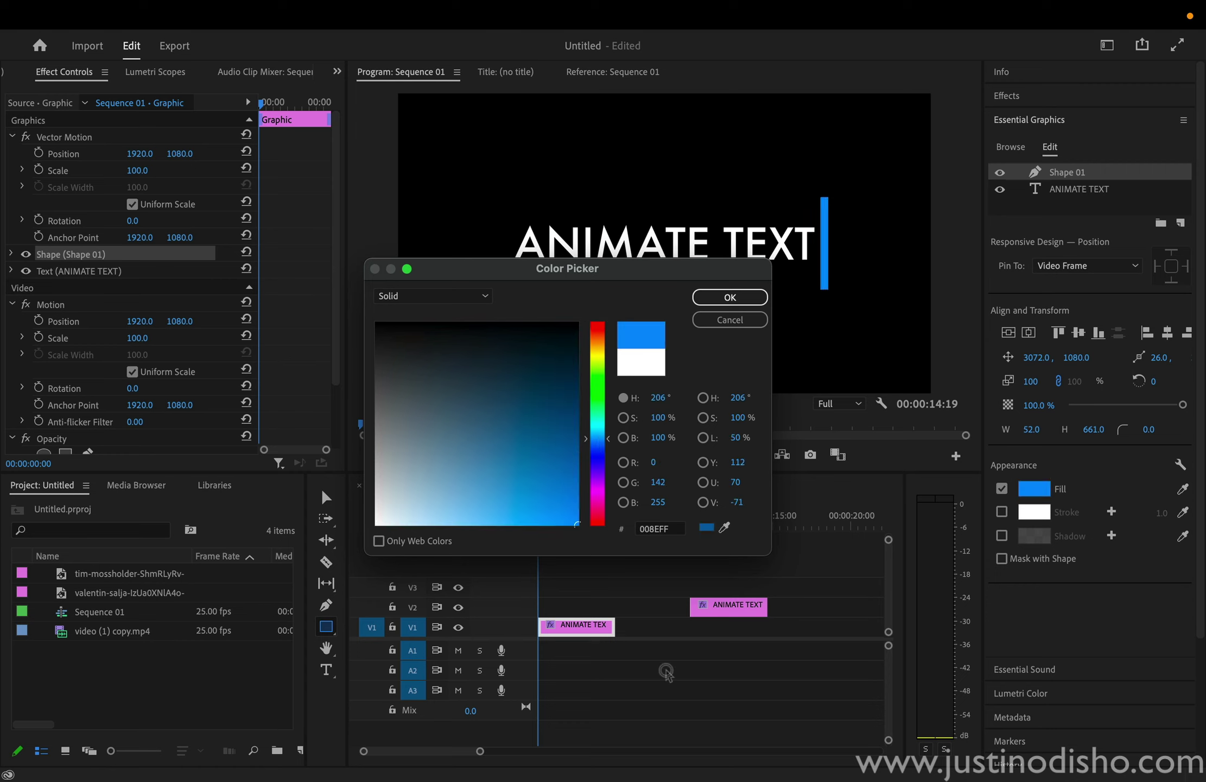
click(745, 296)
key(ctrl+z)
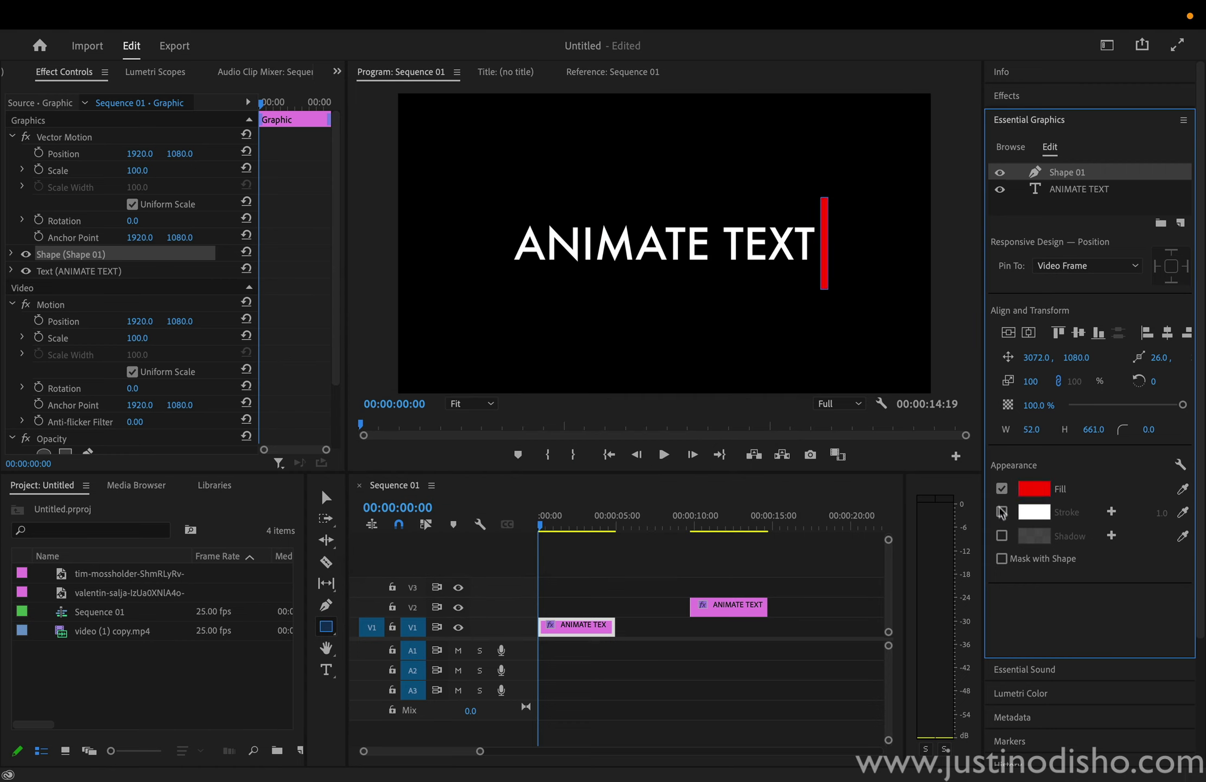
click(1001, 512)
- Duplicate the Shape 01 bar layer with copy and paste
double_click(1084, 171)
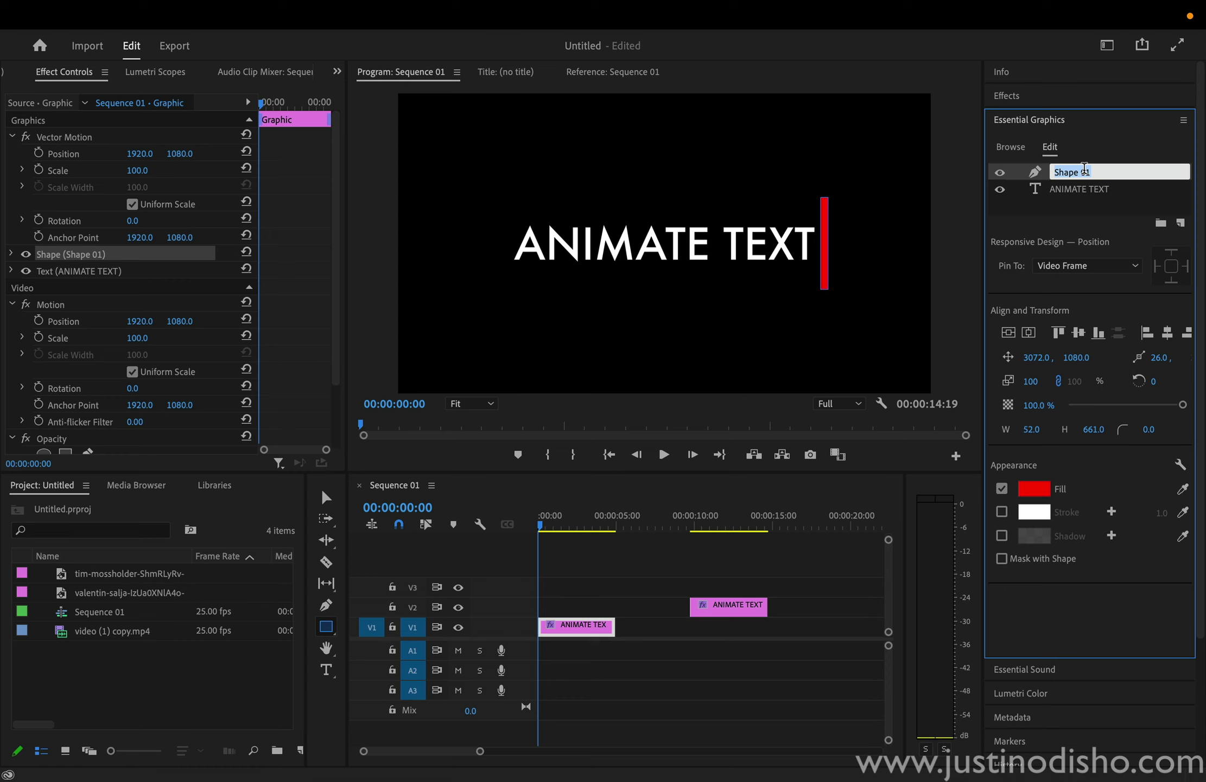
click(1099, 187)
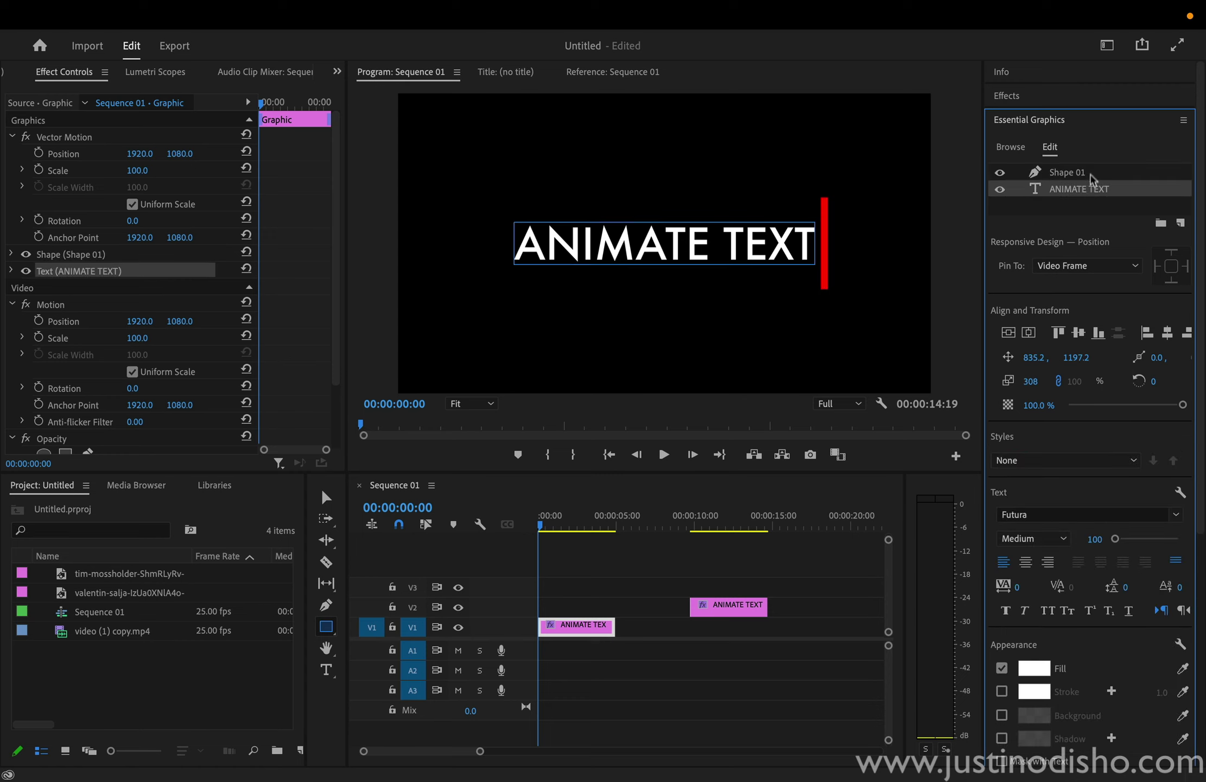
click(1092, 174)
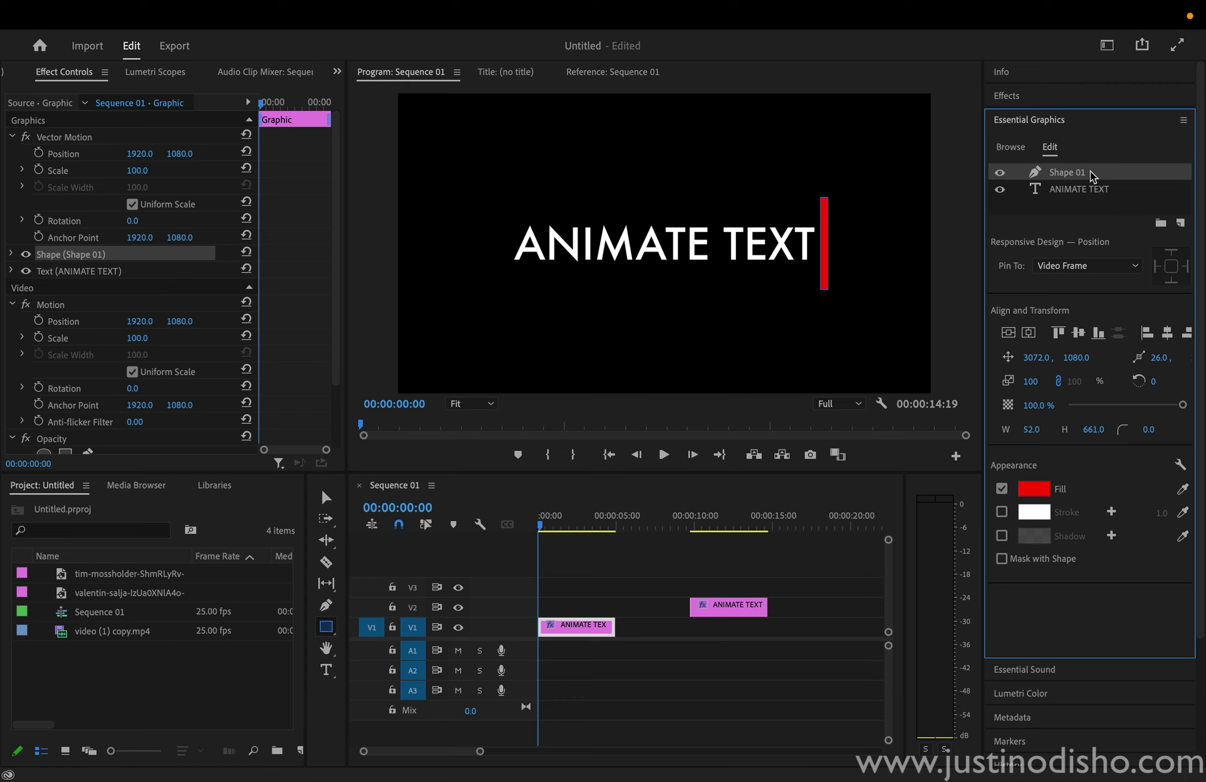
key(super+c)
key(super+v)
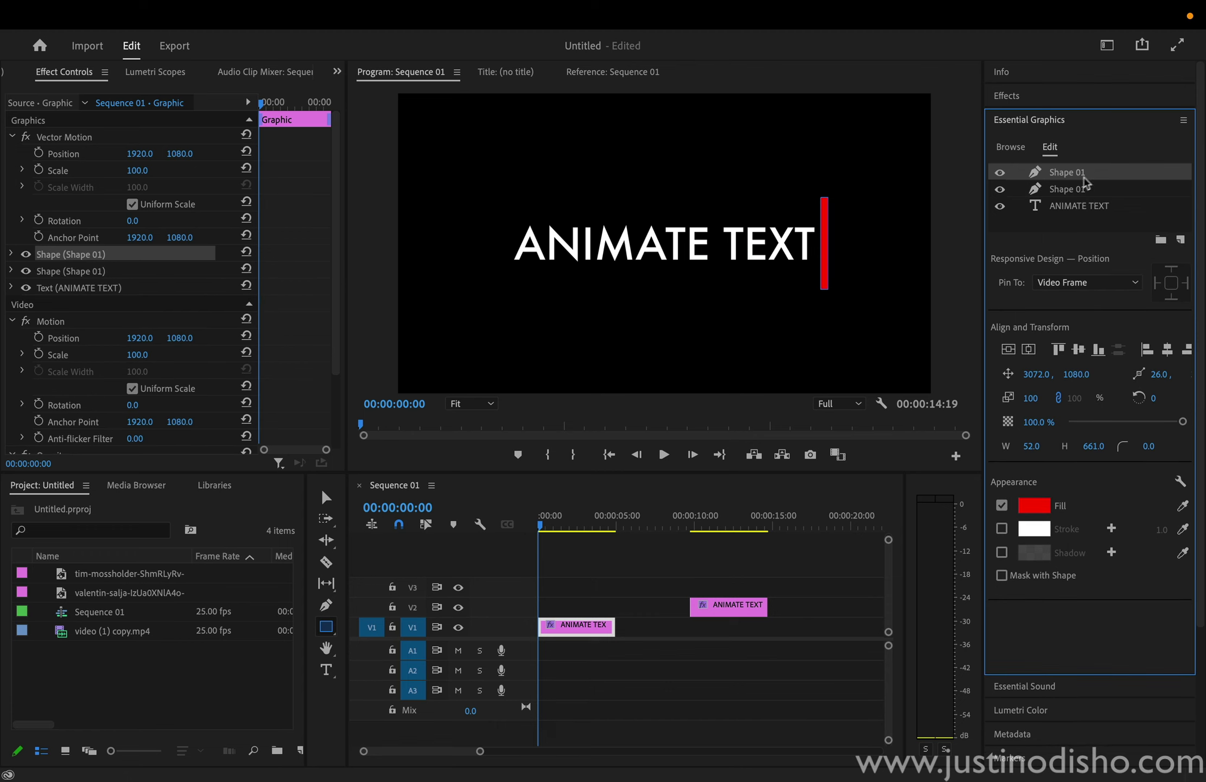
- Rename the second Shape 01 layer to MASK and select it
right_click(1079, 181)
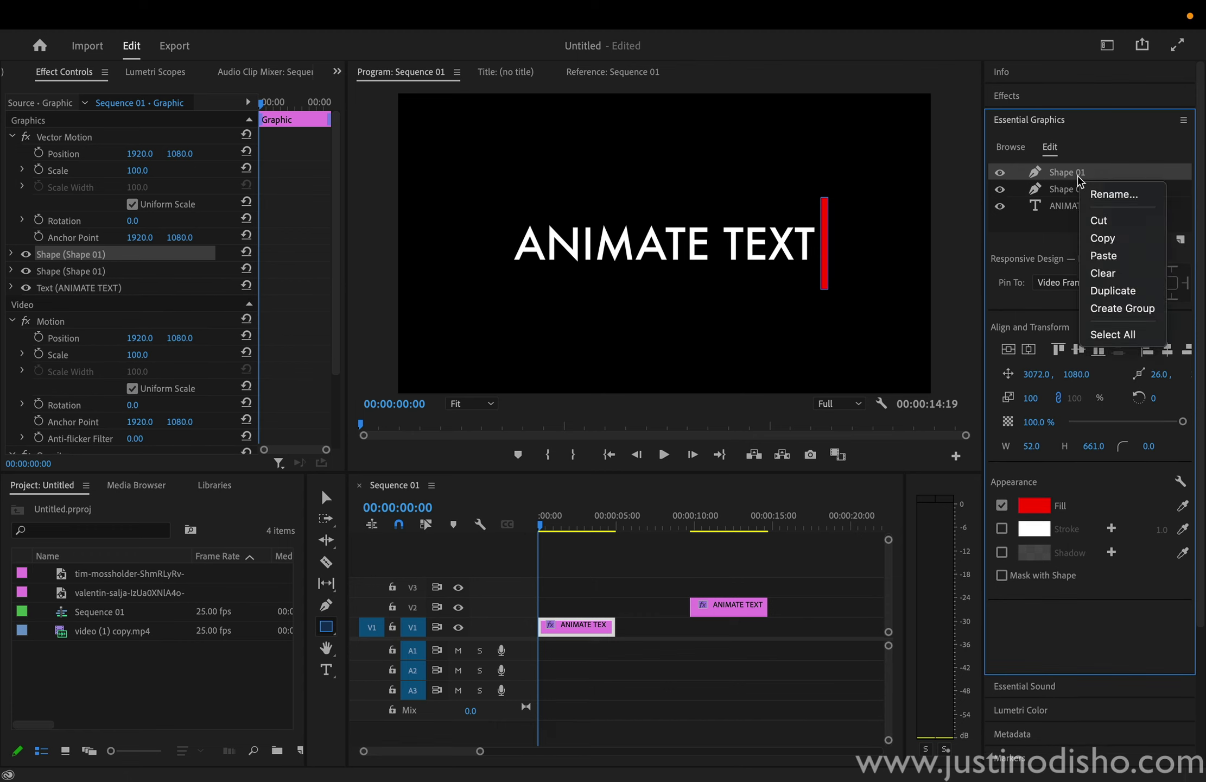
click(1061, 180)
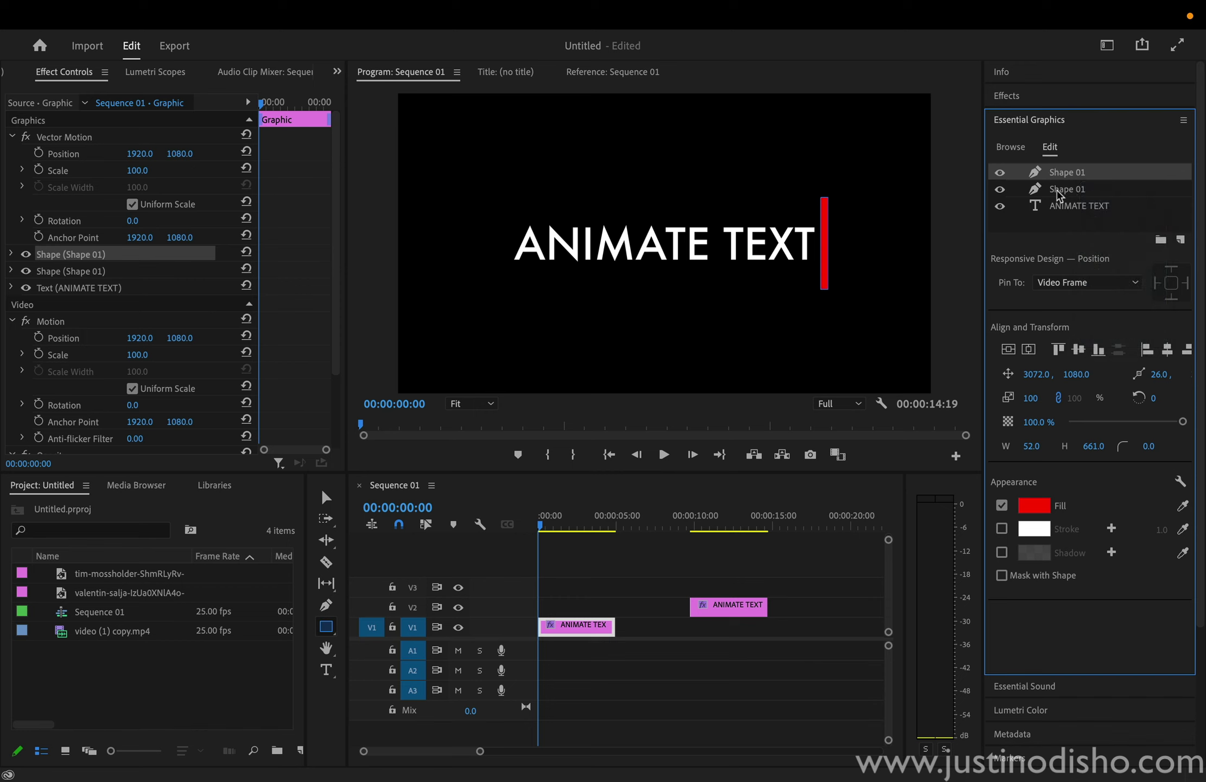
click(1061, 190)
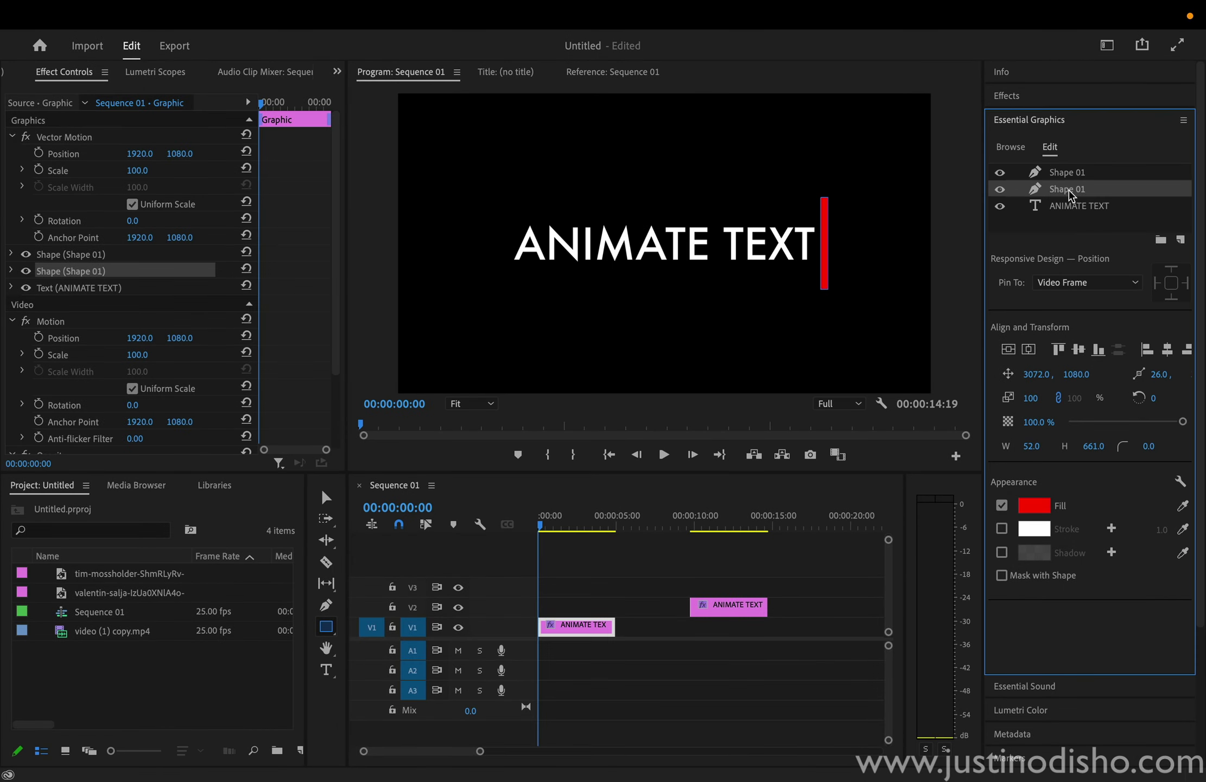
double_click(1068, 190)
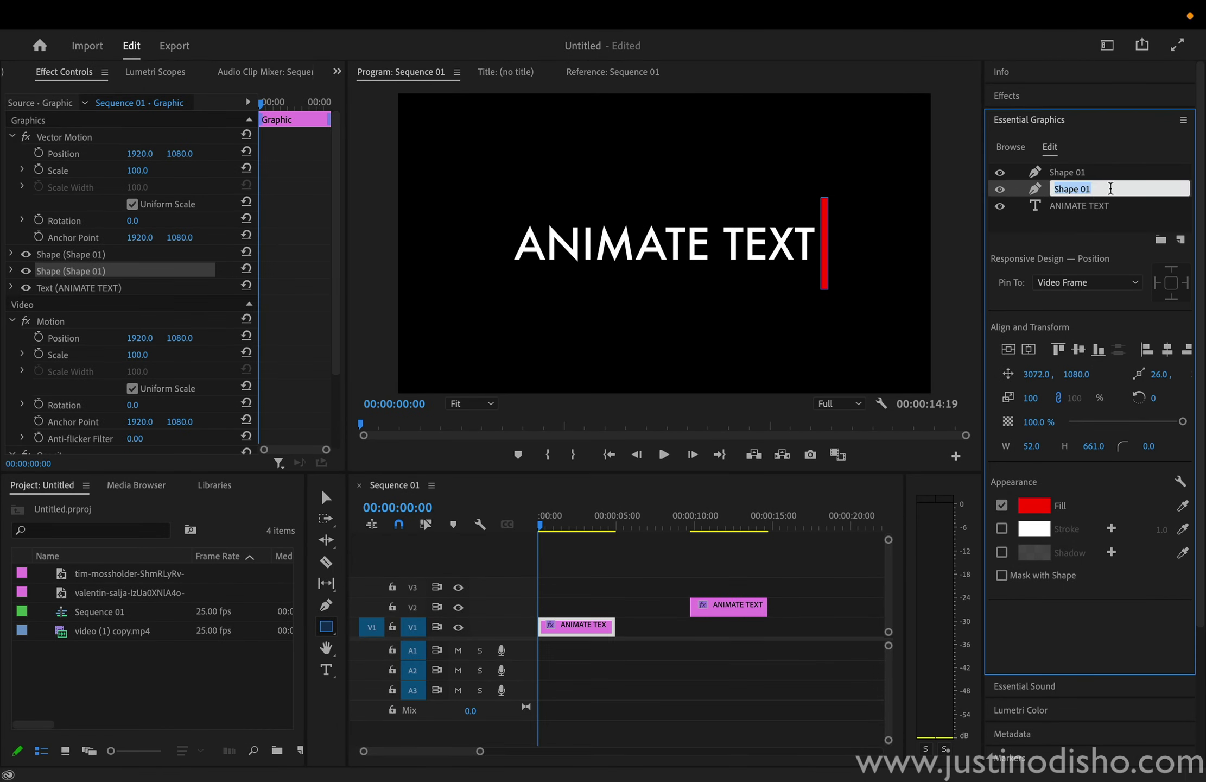
text(MASK)
click(1108, 219)
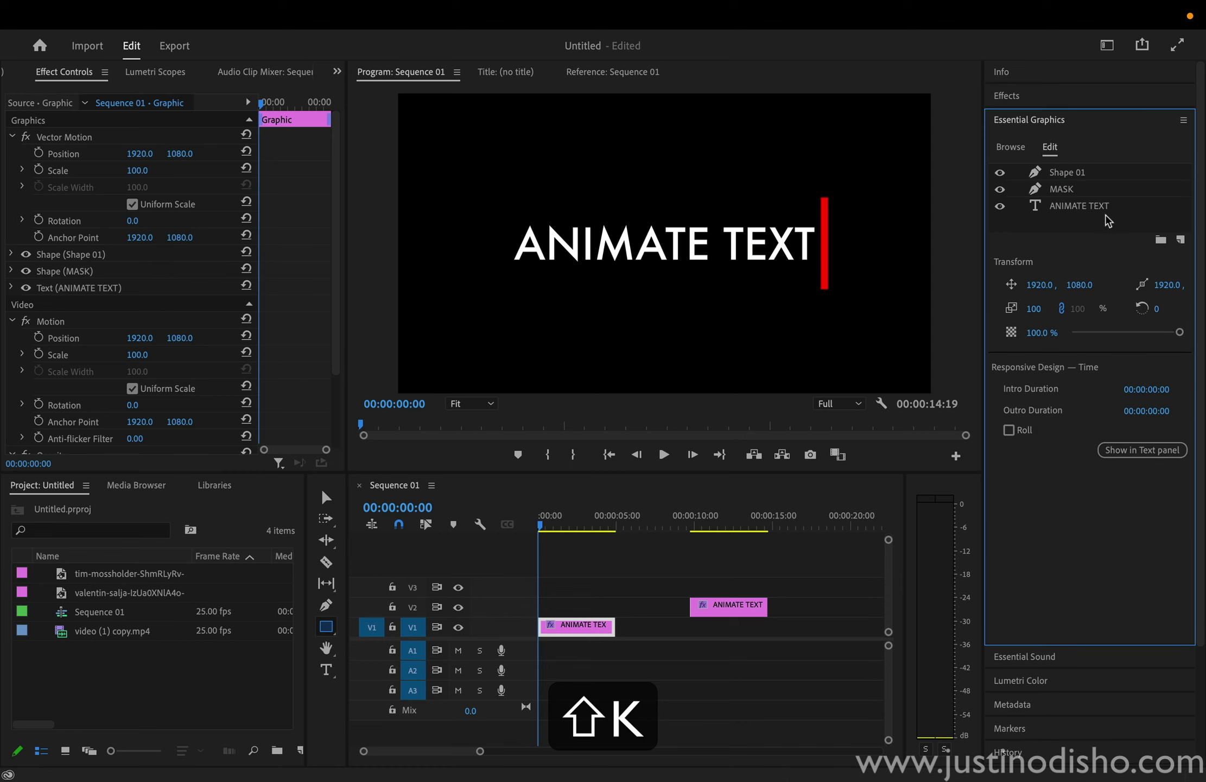
click(1080, 190)
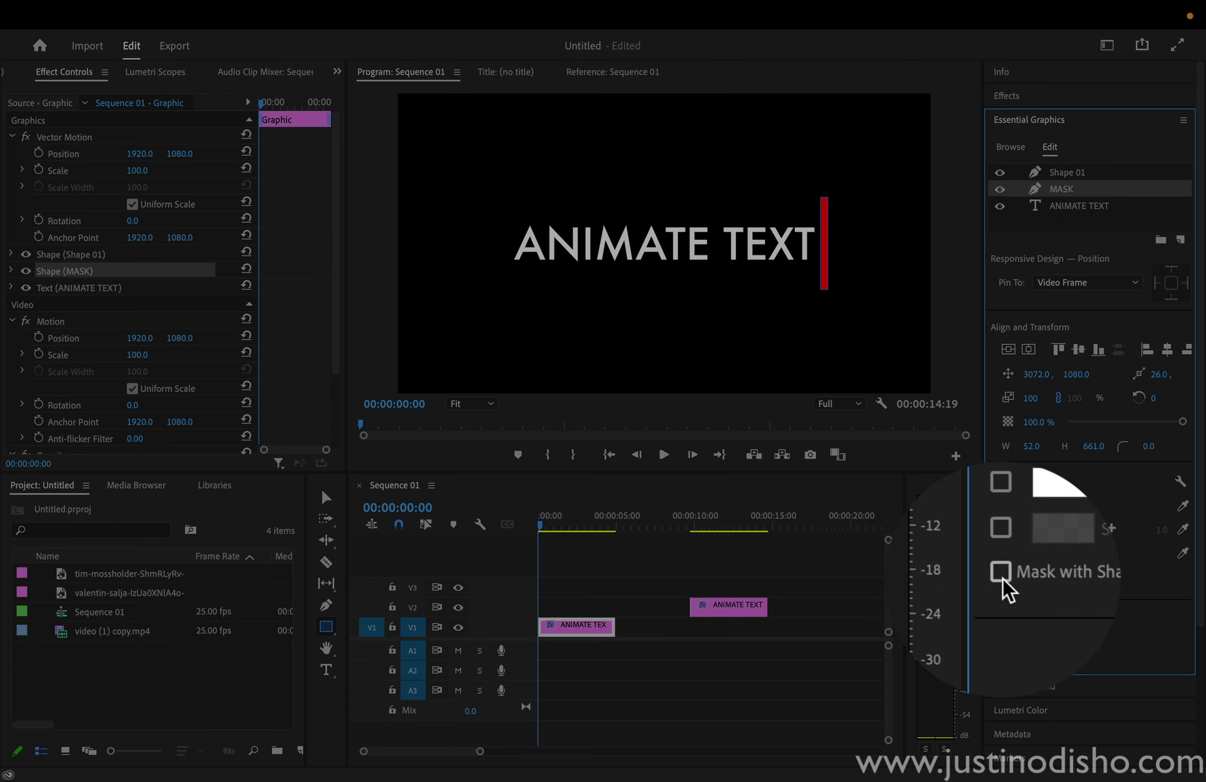
- Enable Mask with Shape on MASK and try a width of 5000
click(1004, 578)
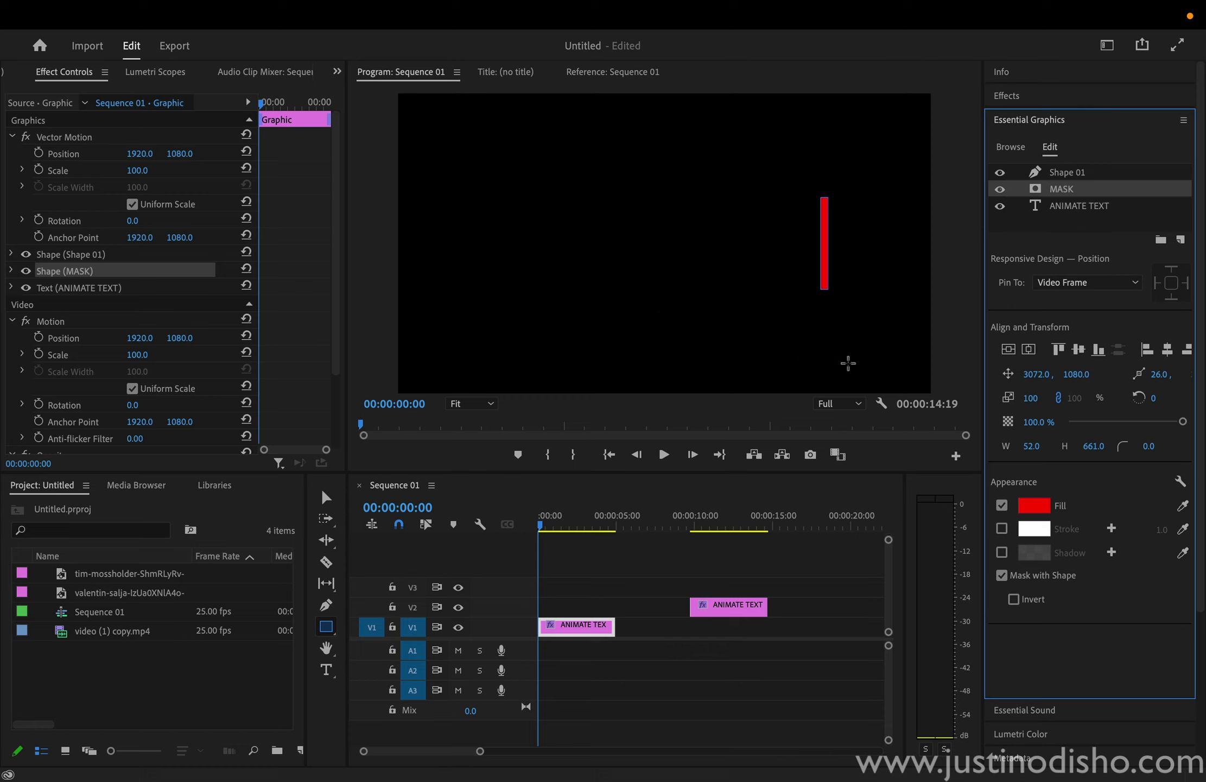
drag(825, 243, 791, 230)
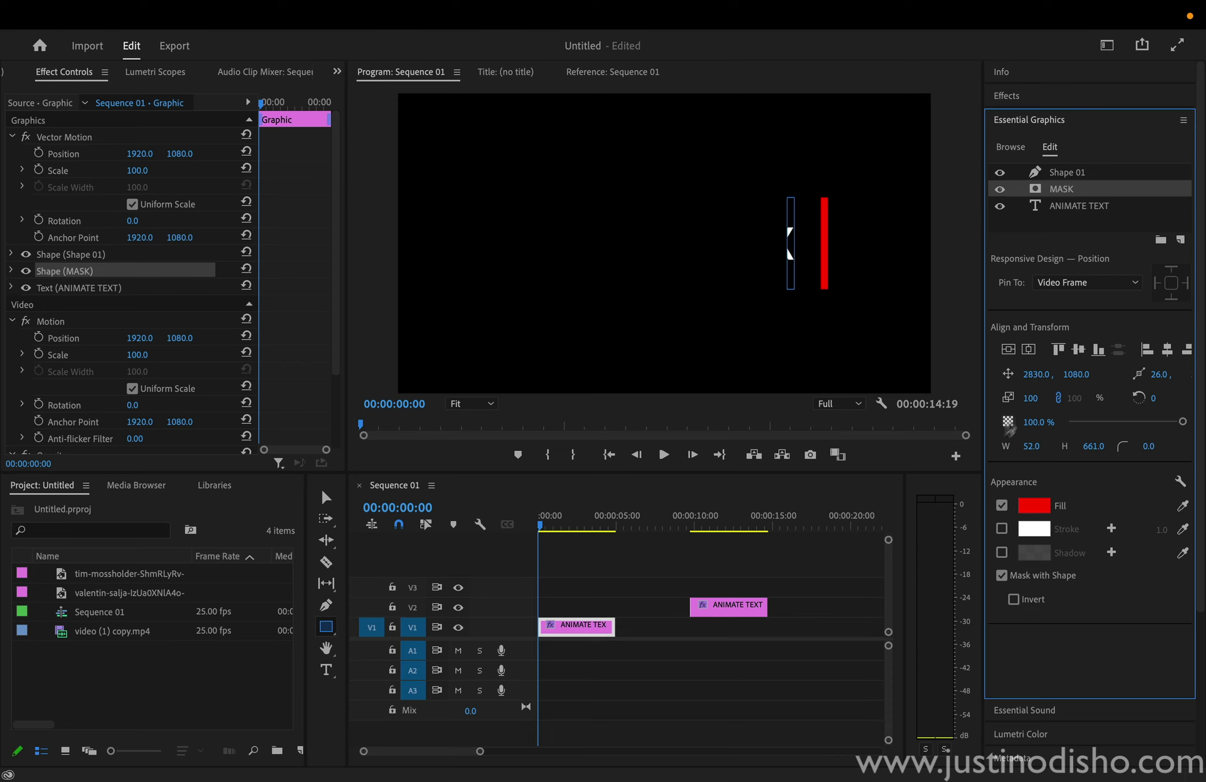
mouse_move(1031, 446)
mouse_down()
mouse_move(1045, 446)
mouse_move(1045, 462)
mouse_up()
click(1037, 441)
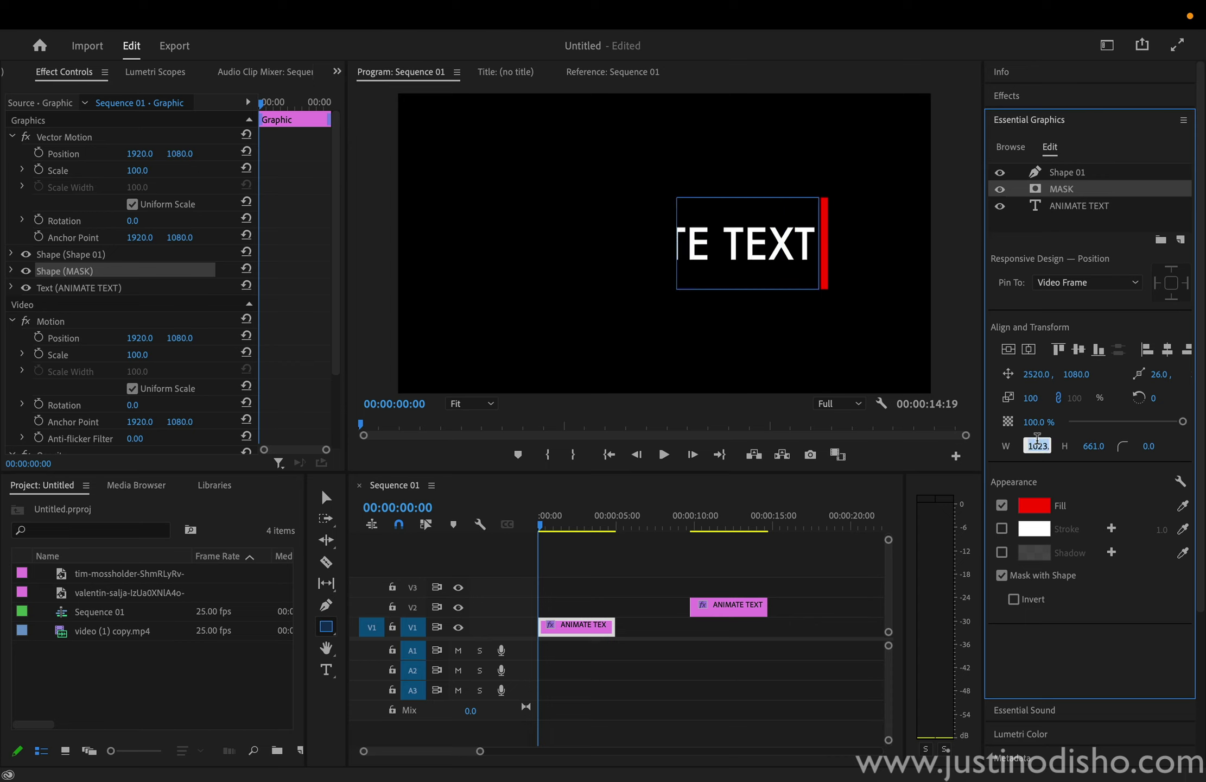
text(5000)
key(Return)
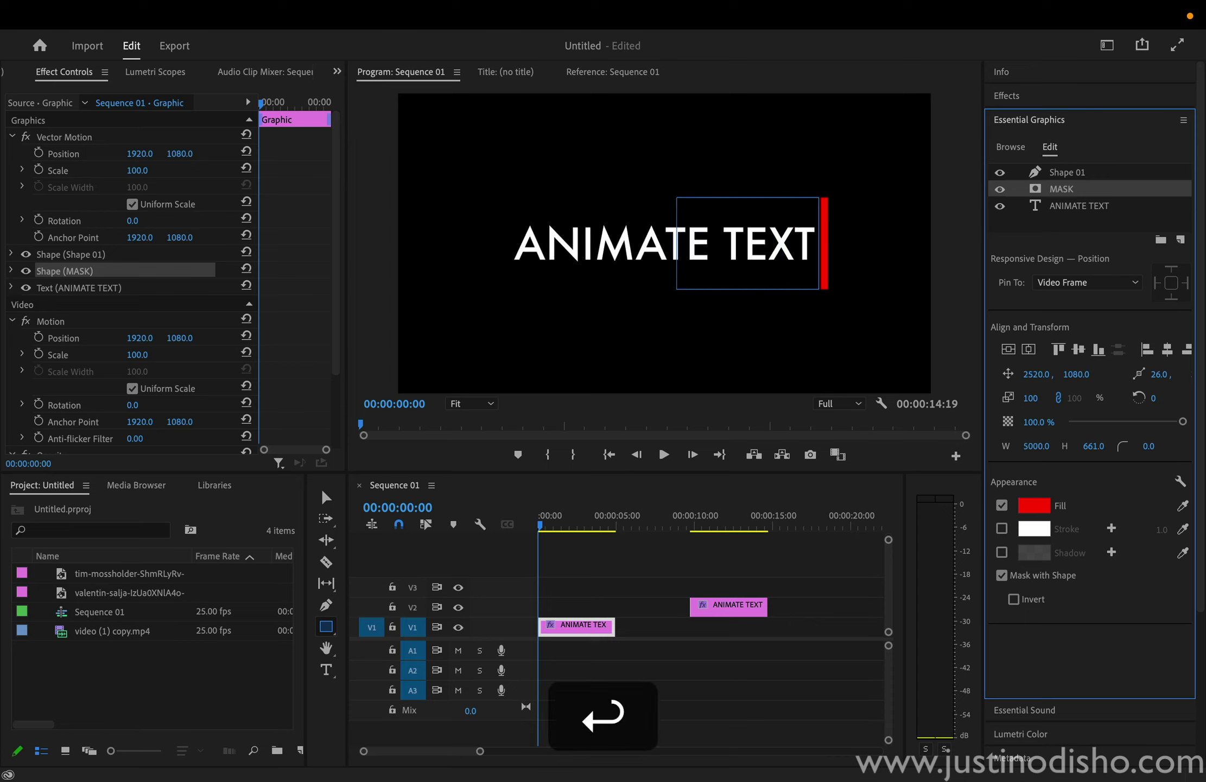
- Set the mask width to 3000 and slide it left to 1570 to cover the title
mouse_move(1035, 442)
mouse_down()
mouse_move(1025, 442)
mouse_move(1048, 447)
mouse_up()
click(1037, 446)
text(300)
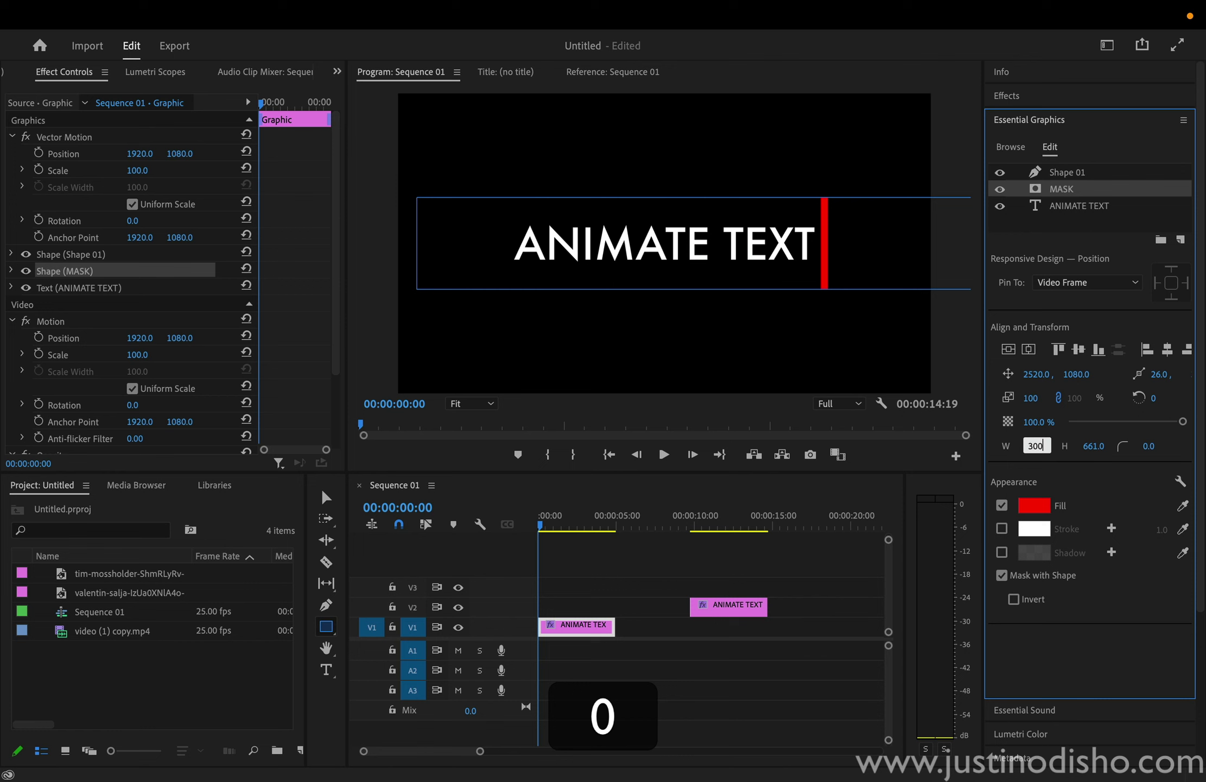
text(0)
key(Return)
drag(1035, 446, 1034, 446)
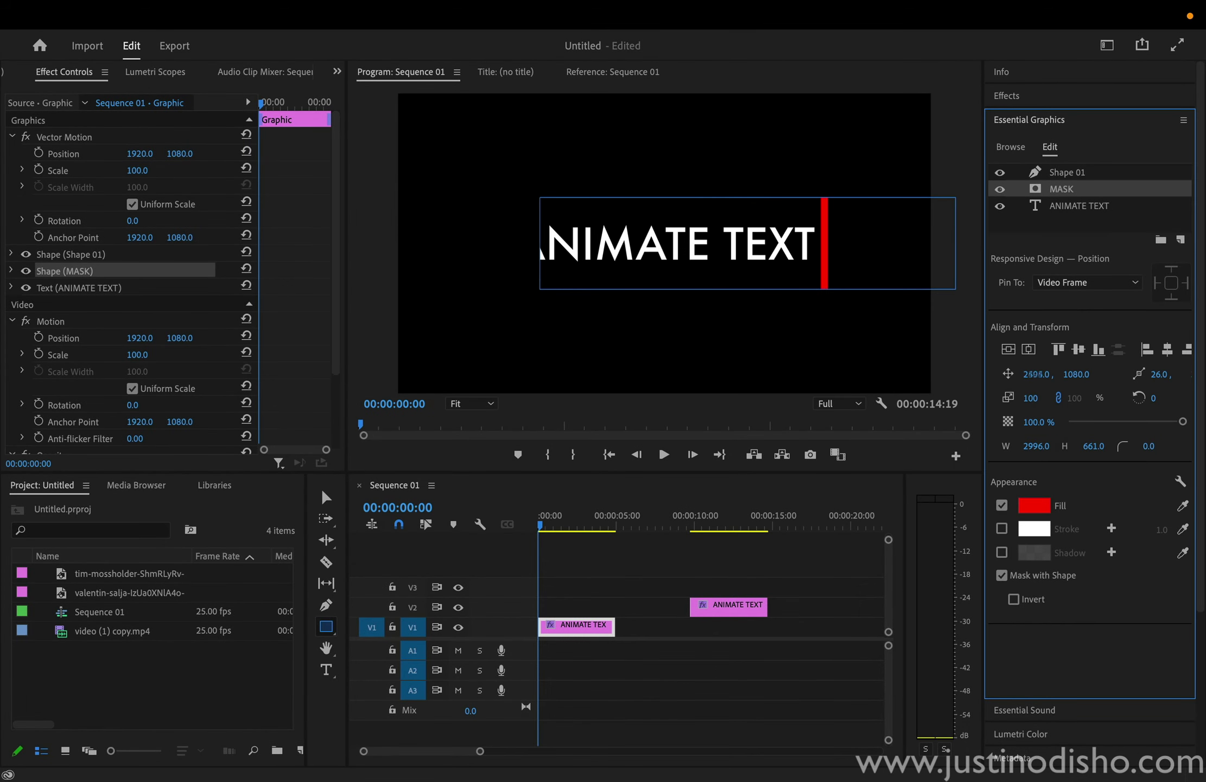
drag(1036, 376, 980, 374)
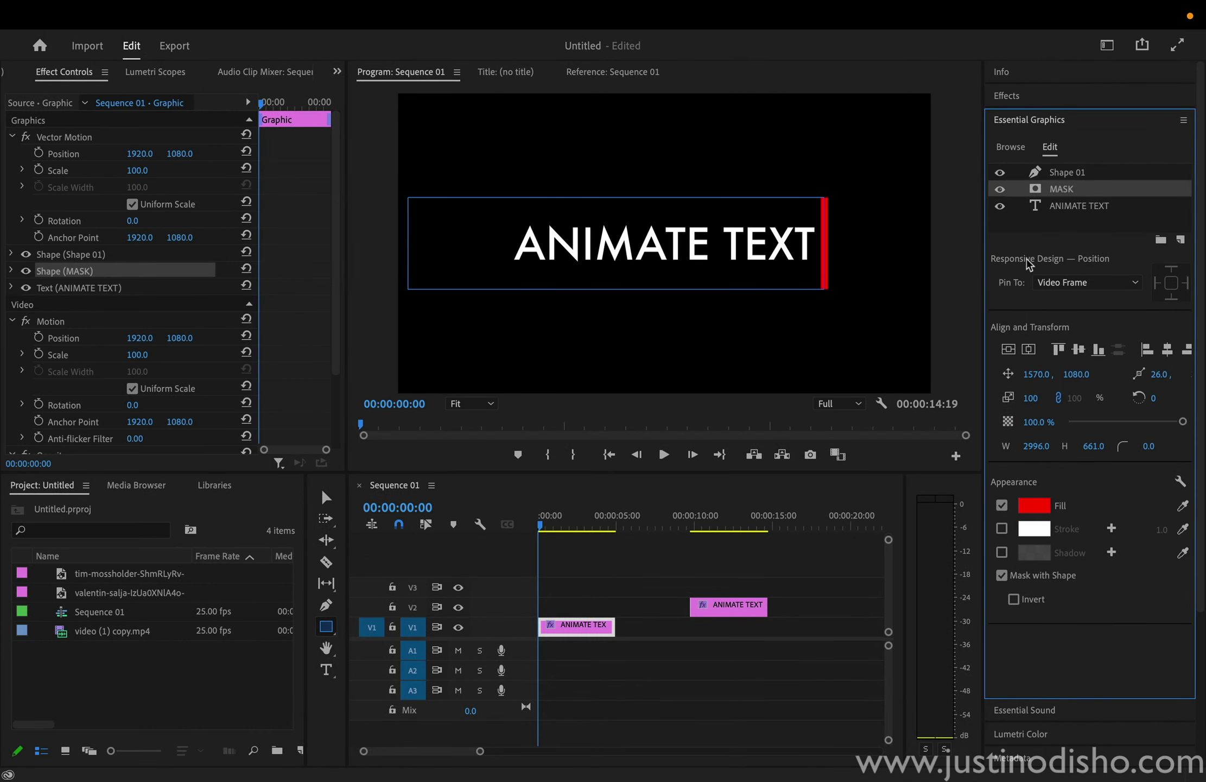
- Set Responsive Design Pin To Shape 01 on all edges, then select Shape 01
click(1065, 284)
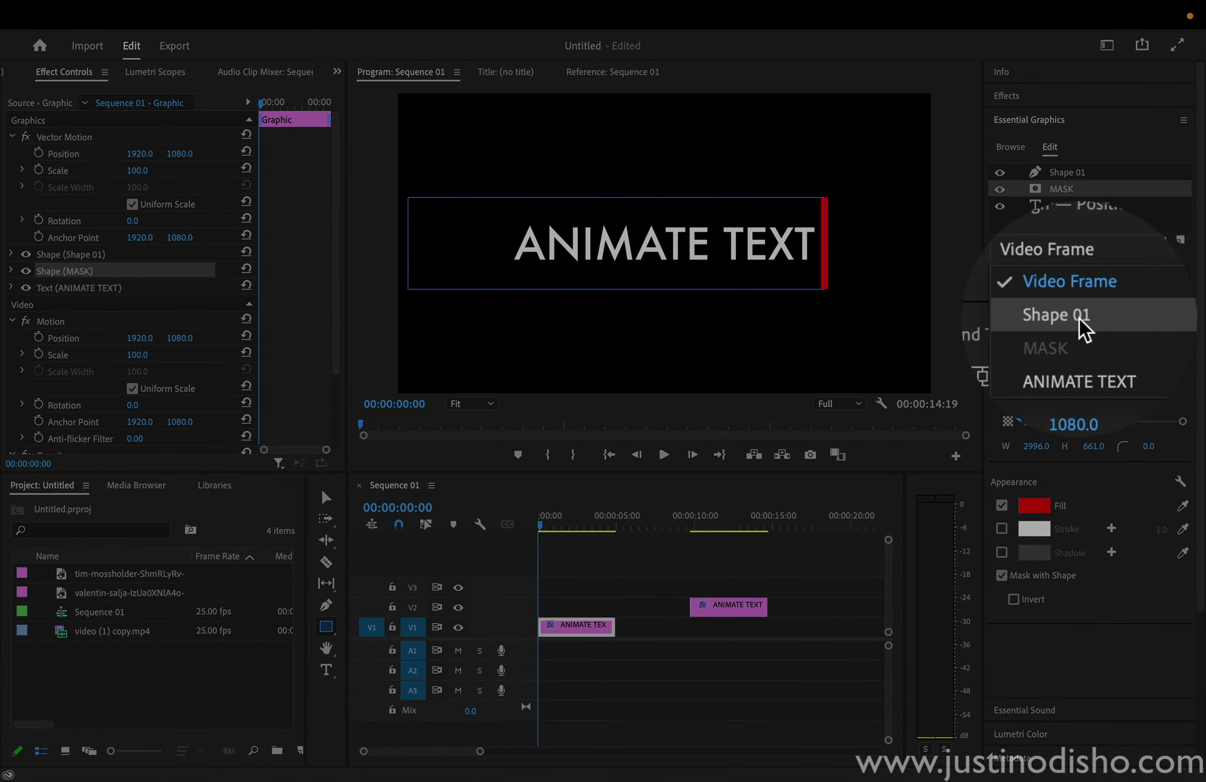
click(1079, 316)
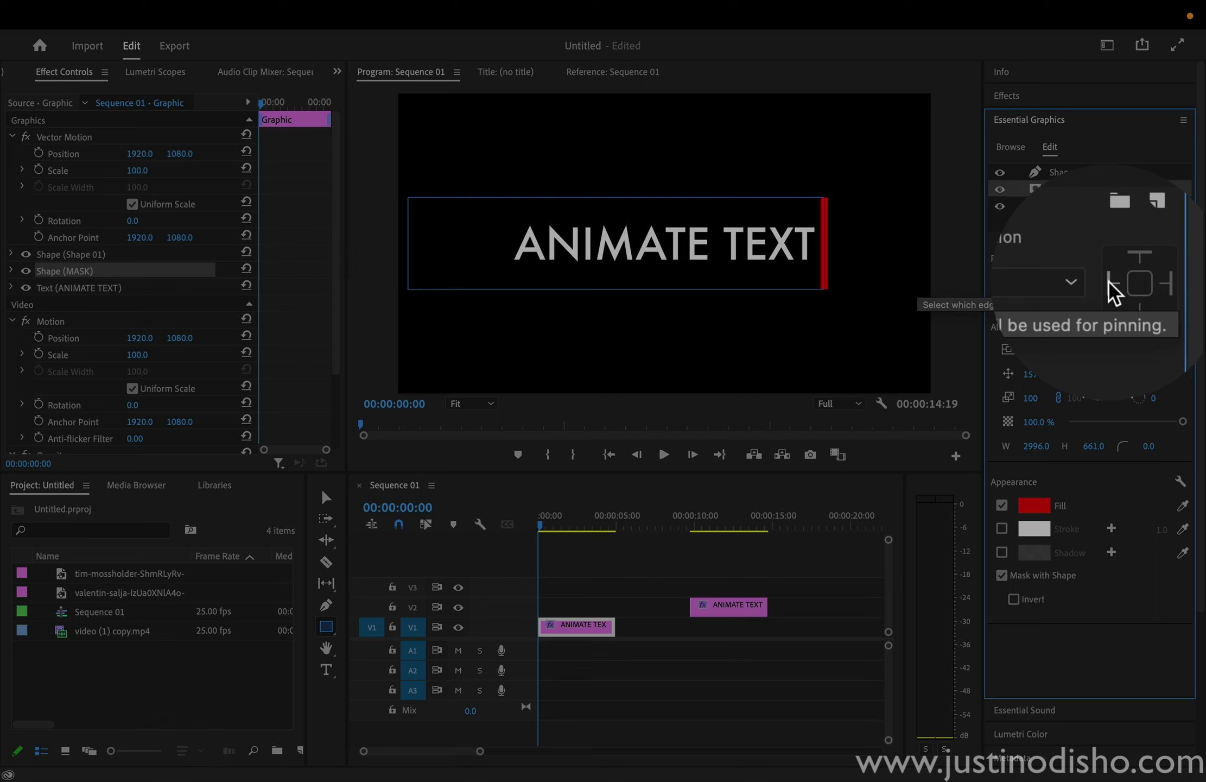
click(1171, 285)
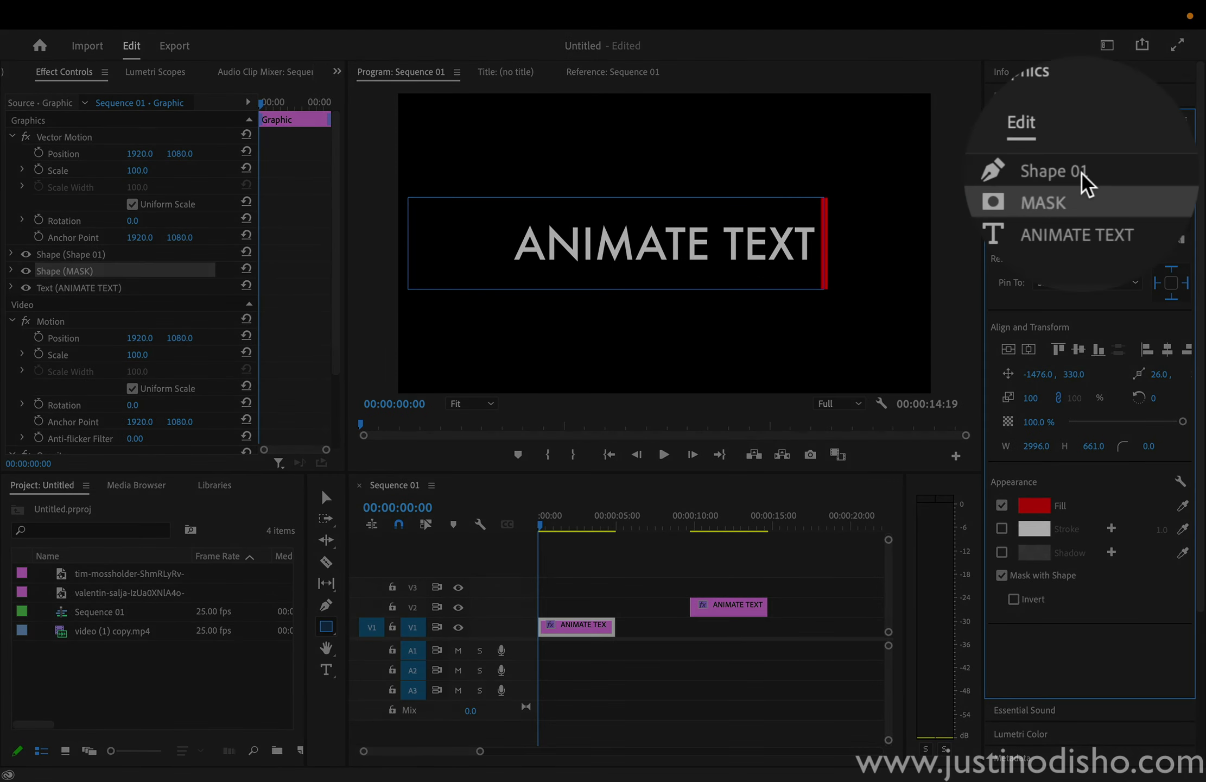
click(1080, 174)
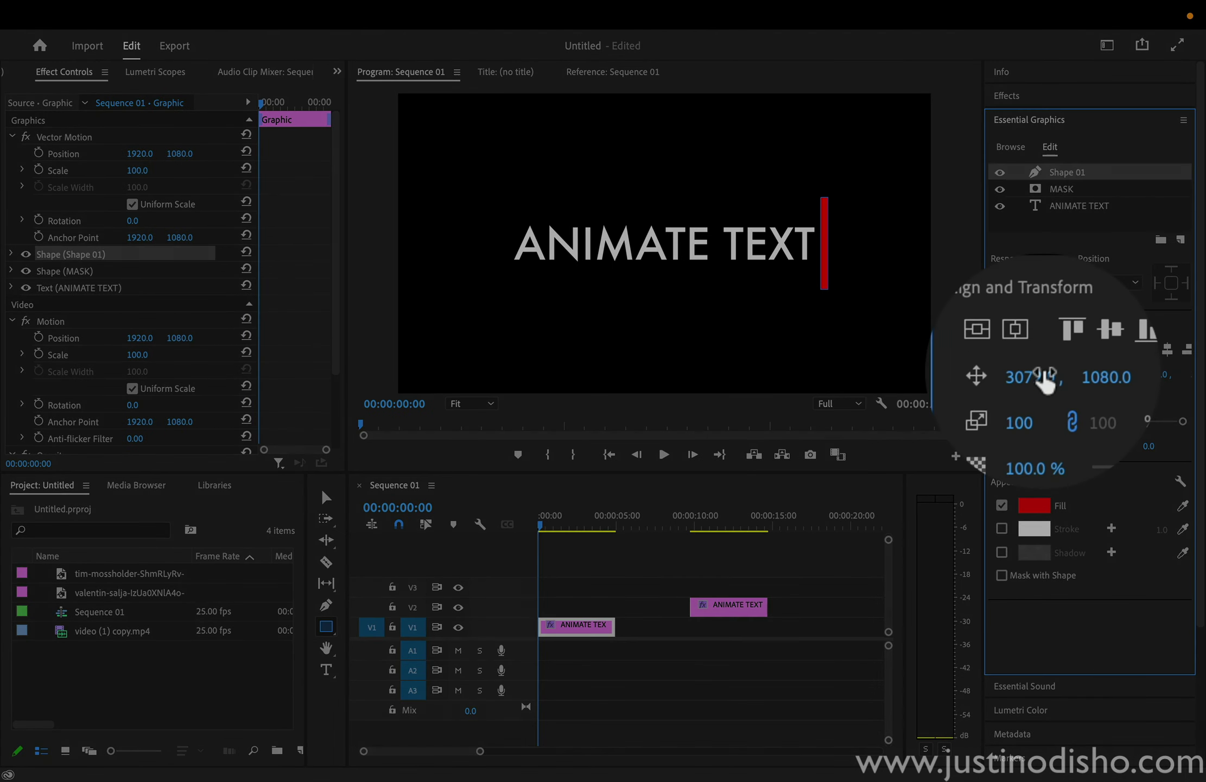
- Move the red Shape 01 bar to Position X 588, hiding the title behind its mask
mouse_move(1034, 375)
mouse_down()
mouse_move(935, 375)
mouse_move(1041, 374)
mouse_up()
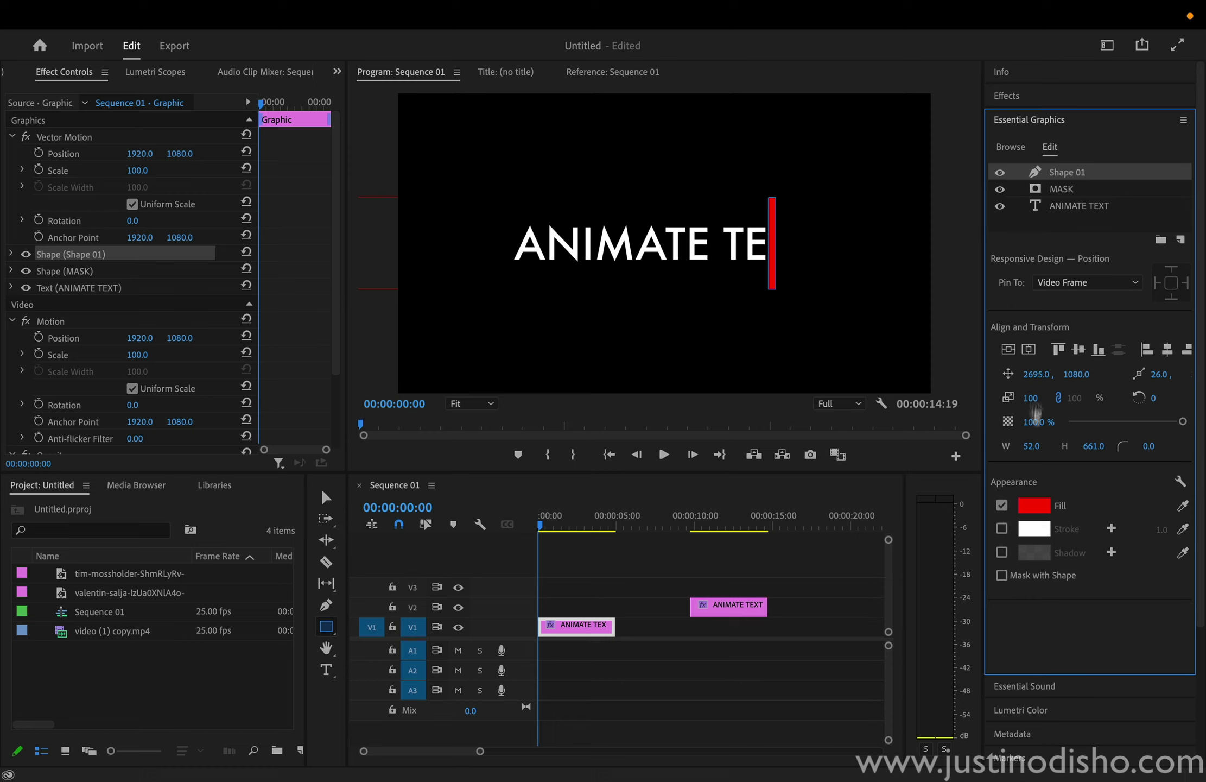
drag(1050, 375, 1025, 374)
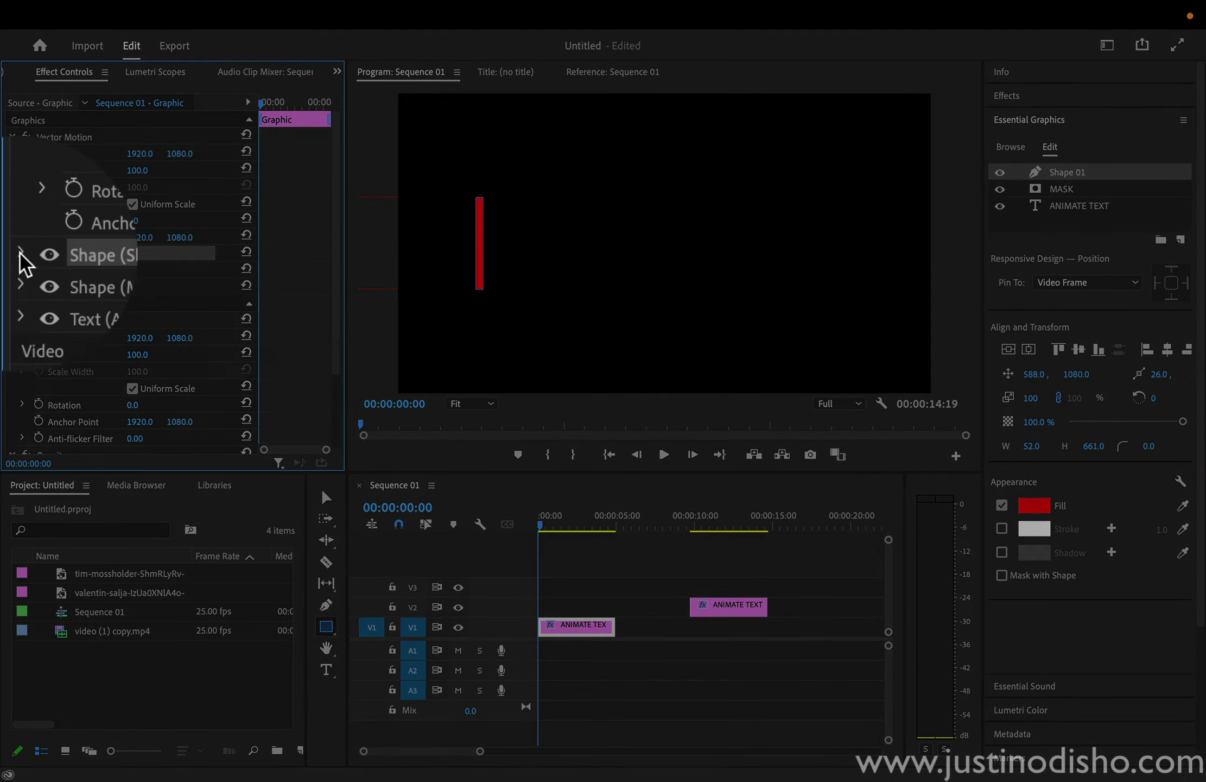
- Expand Shape (Shape 01) in Effect Controls and scroll to its Transform Position settings
click(11, 254)
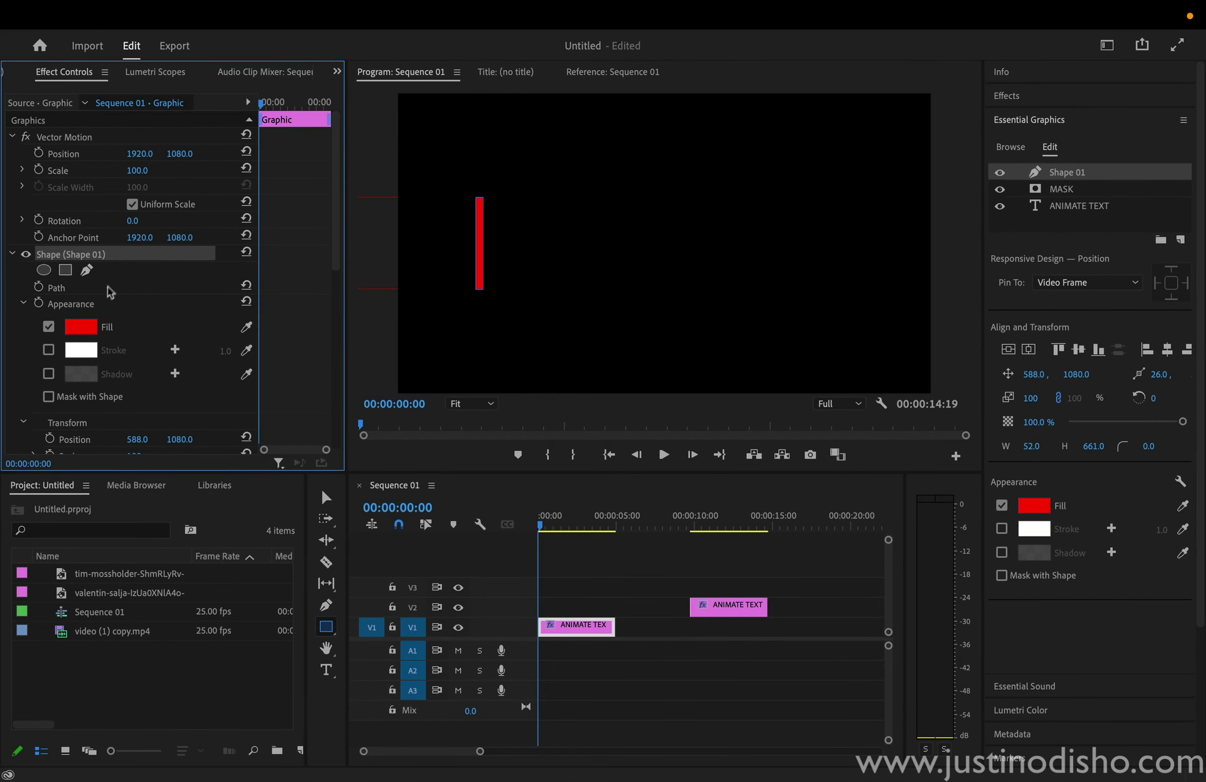
scroll(103, 312, down, 3)
click(75, 361)
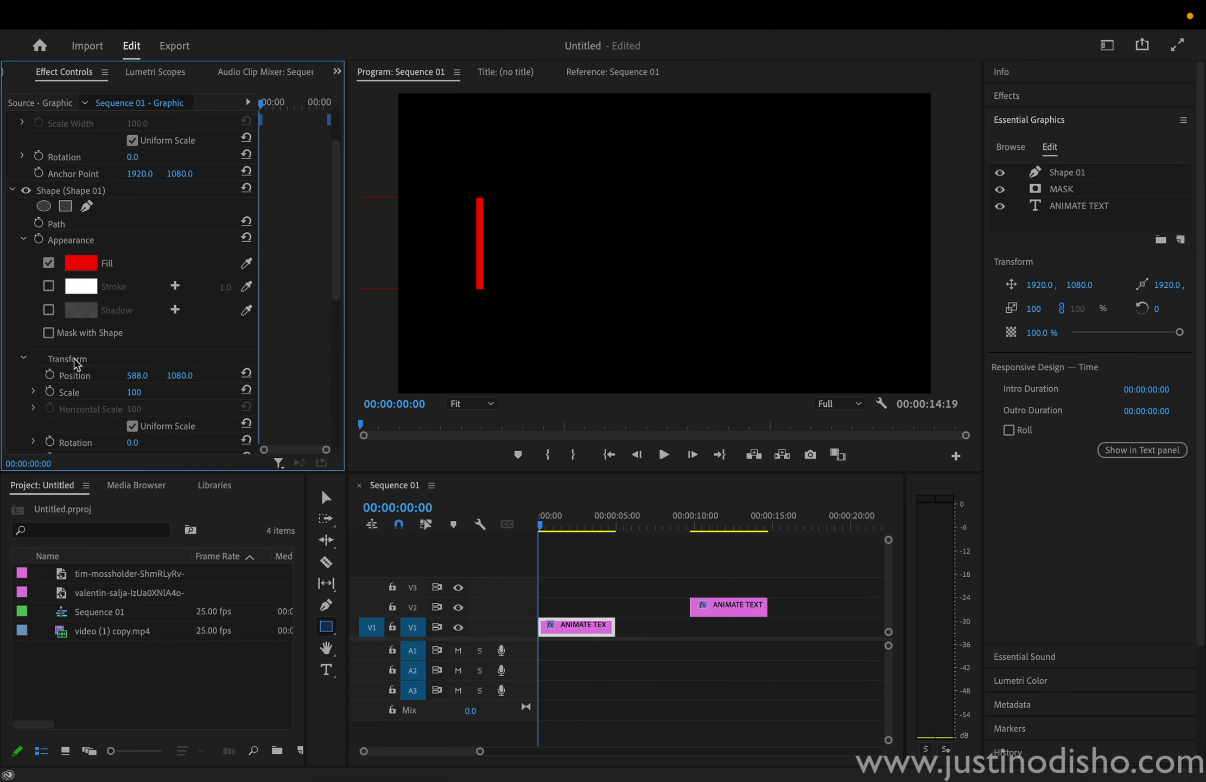
click(78, 192)
scroll(95, 258, down, 3)
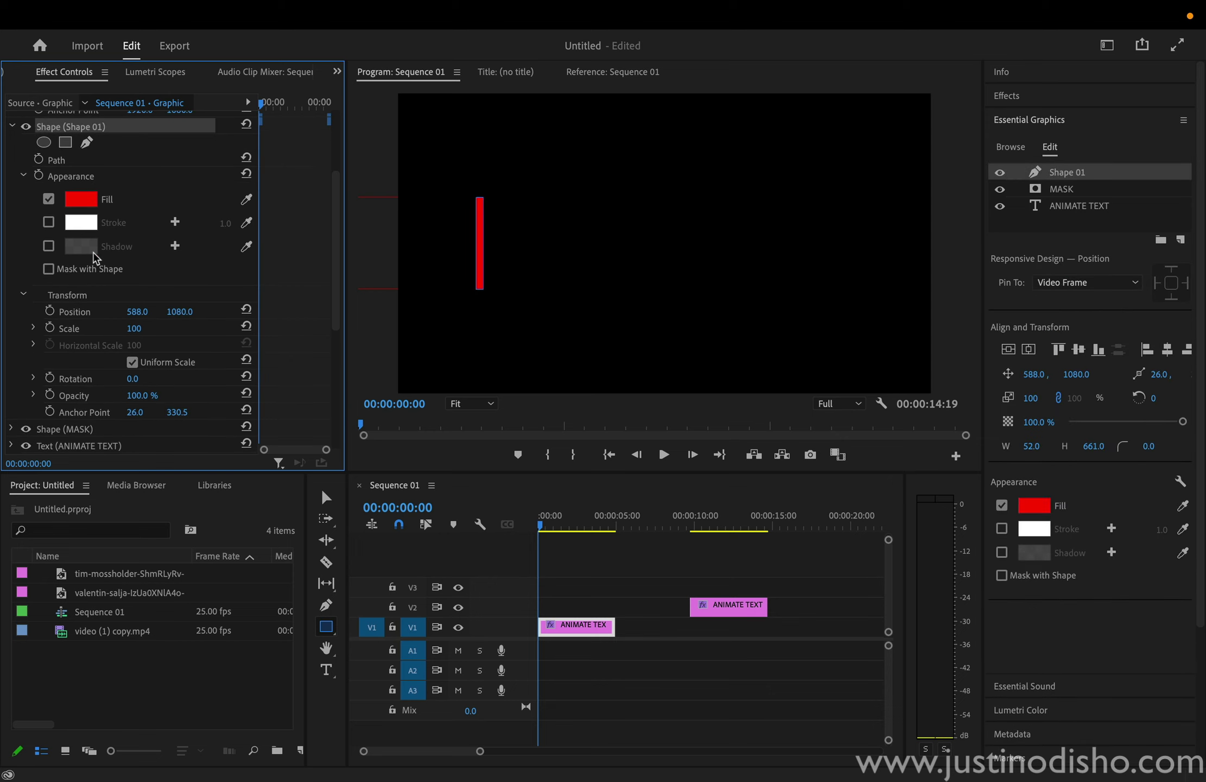
scroll(95, 258, down, 10)
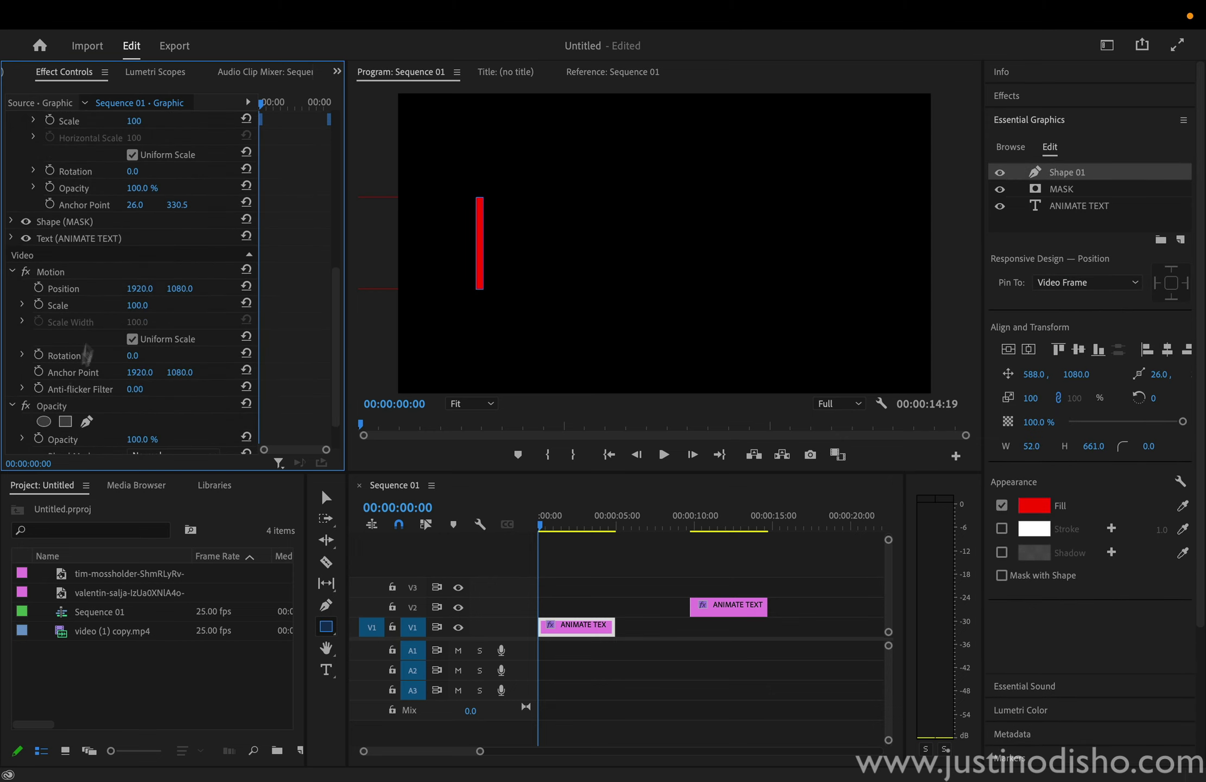
scroll(86, 354, up, 13)
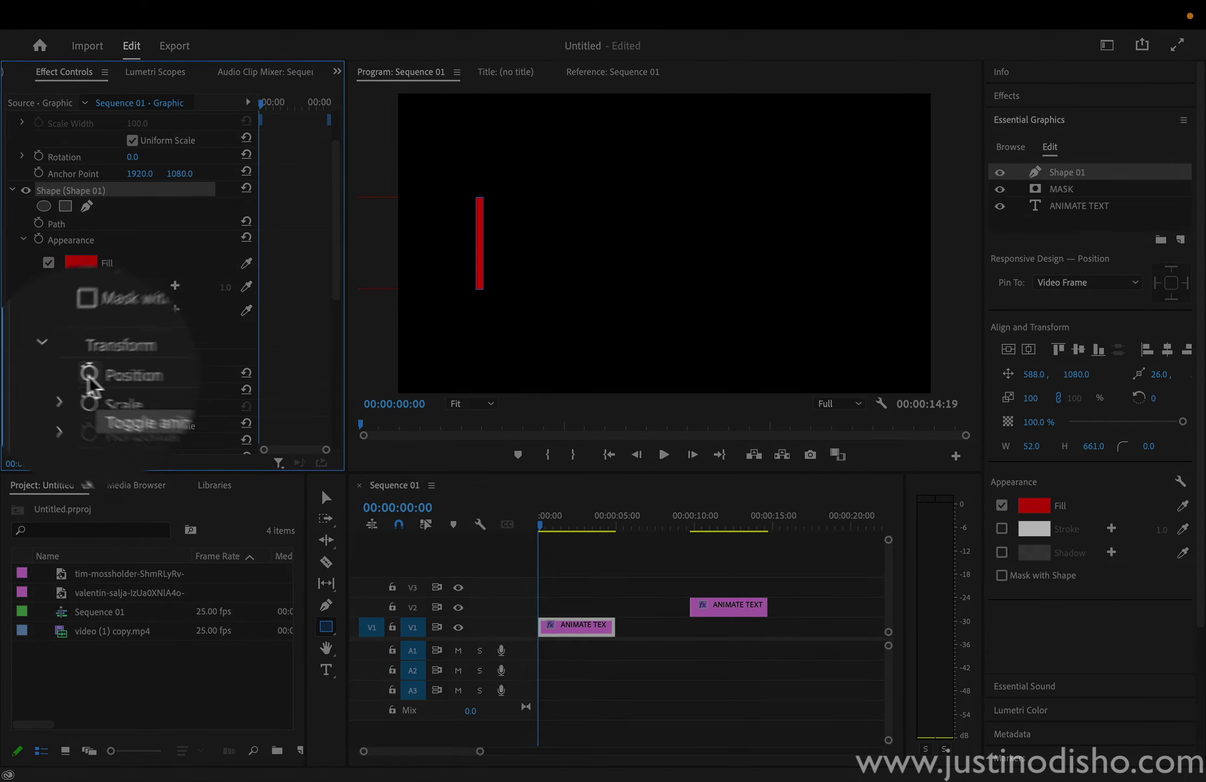
- Keyframe the red bar's Position X from 588 at the start to 3282 at 00:00:03:05
click(115, 377)
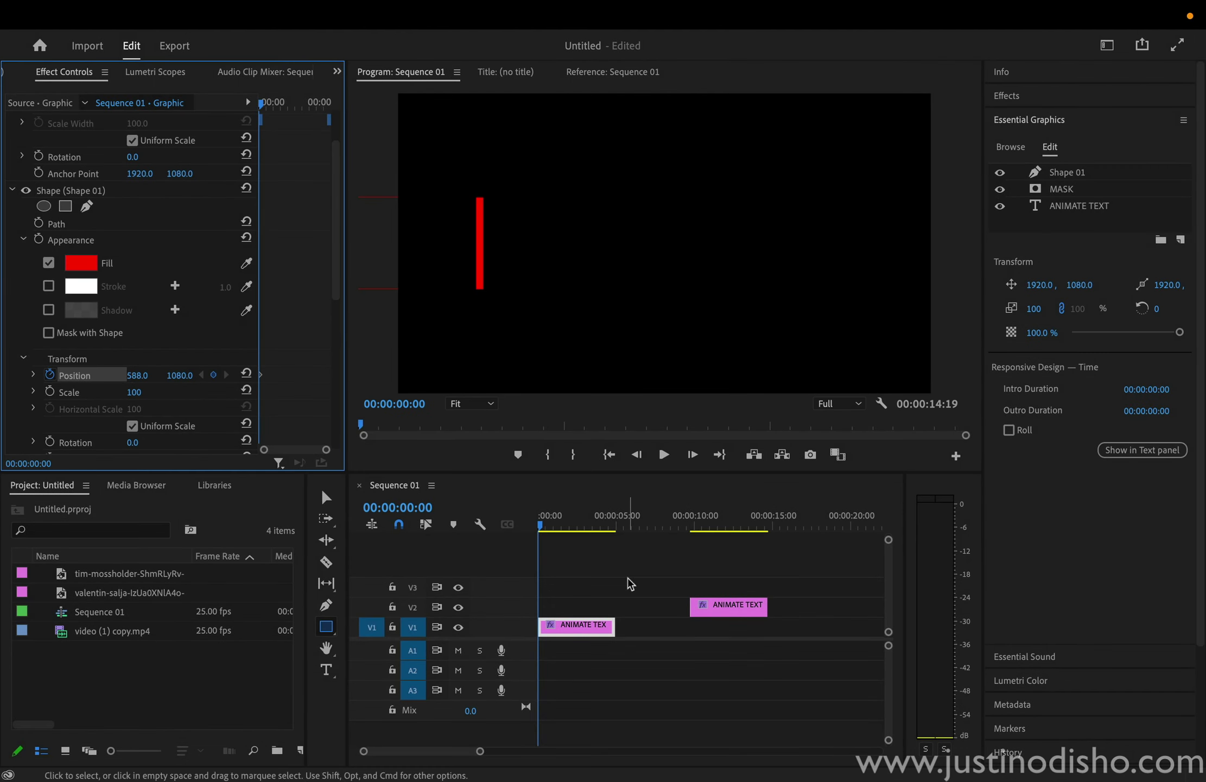
drag(542, 525, 591, 524)
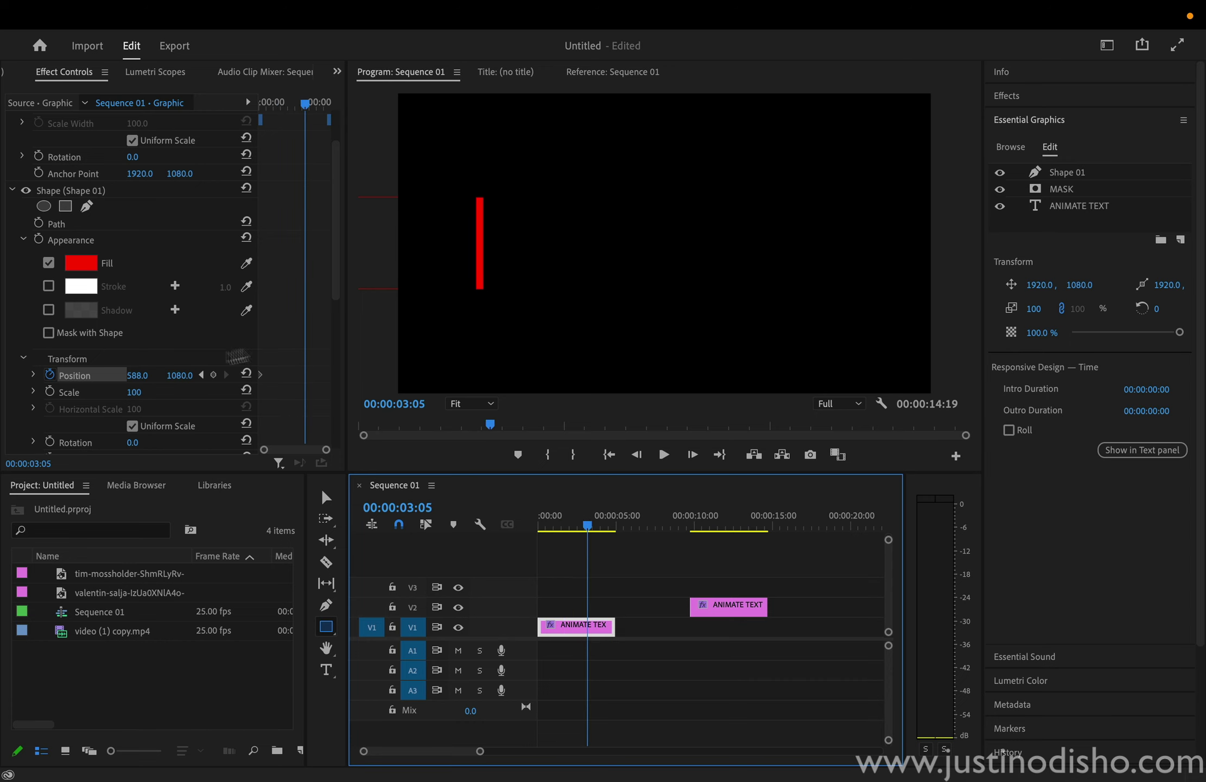
mouse_move(136, 375)
mouse_down()
mouse_move(188, 375)
mouse_move(146, 376)
mouse_up()
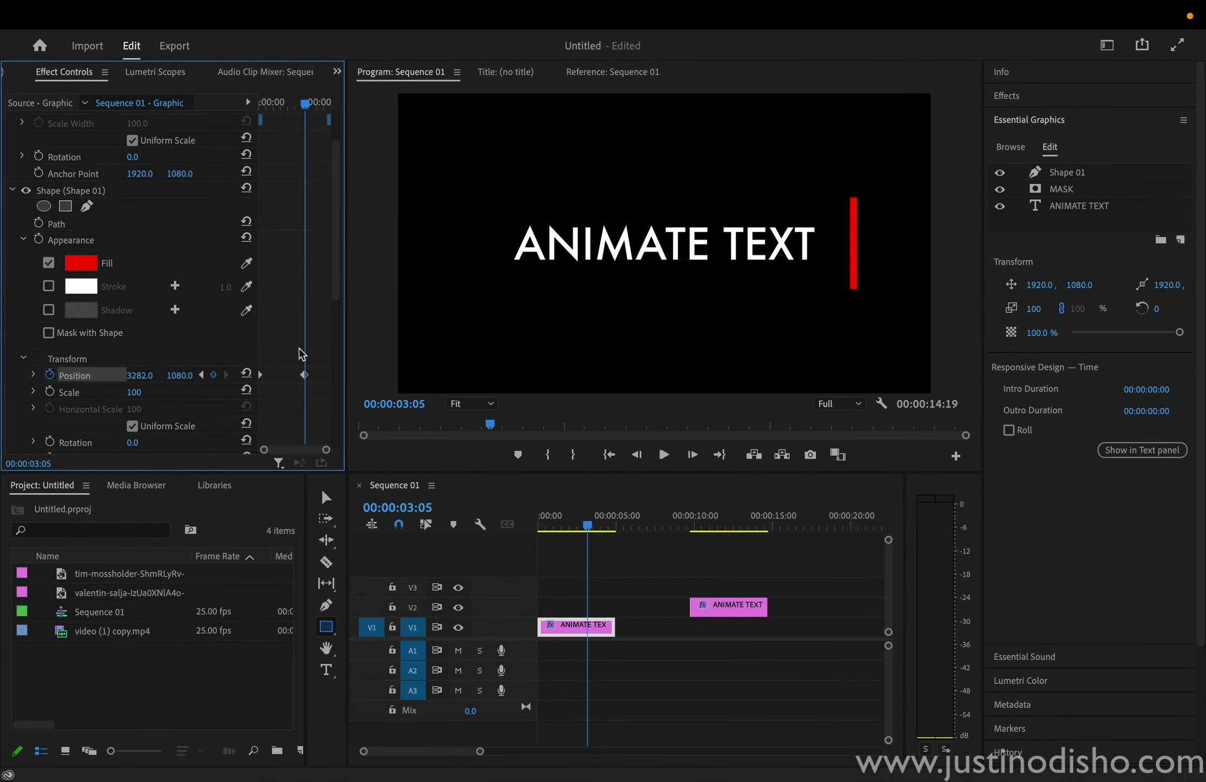
- Preview the red bar reveal from the start of the sequence
click(608, 508)
key(Home)
key(space)
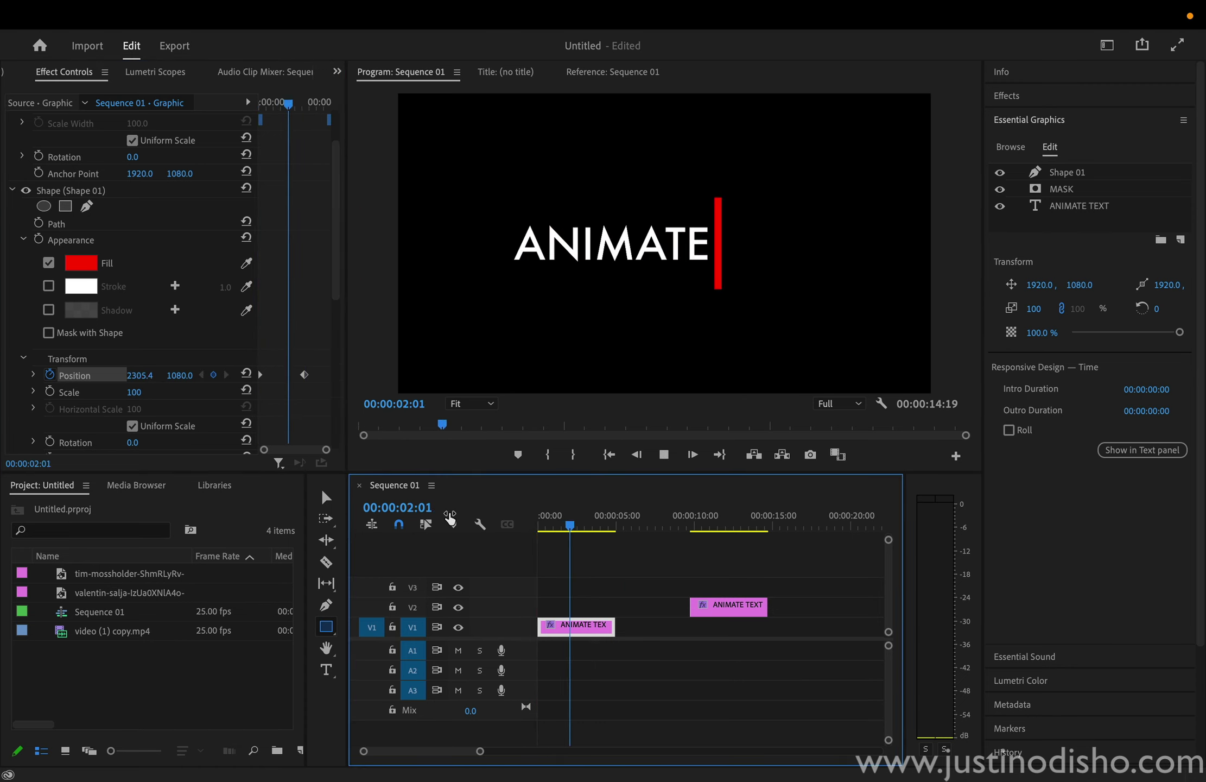
key(space)
key(Home)
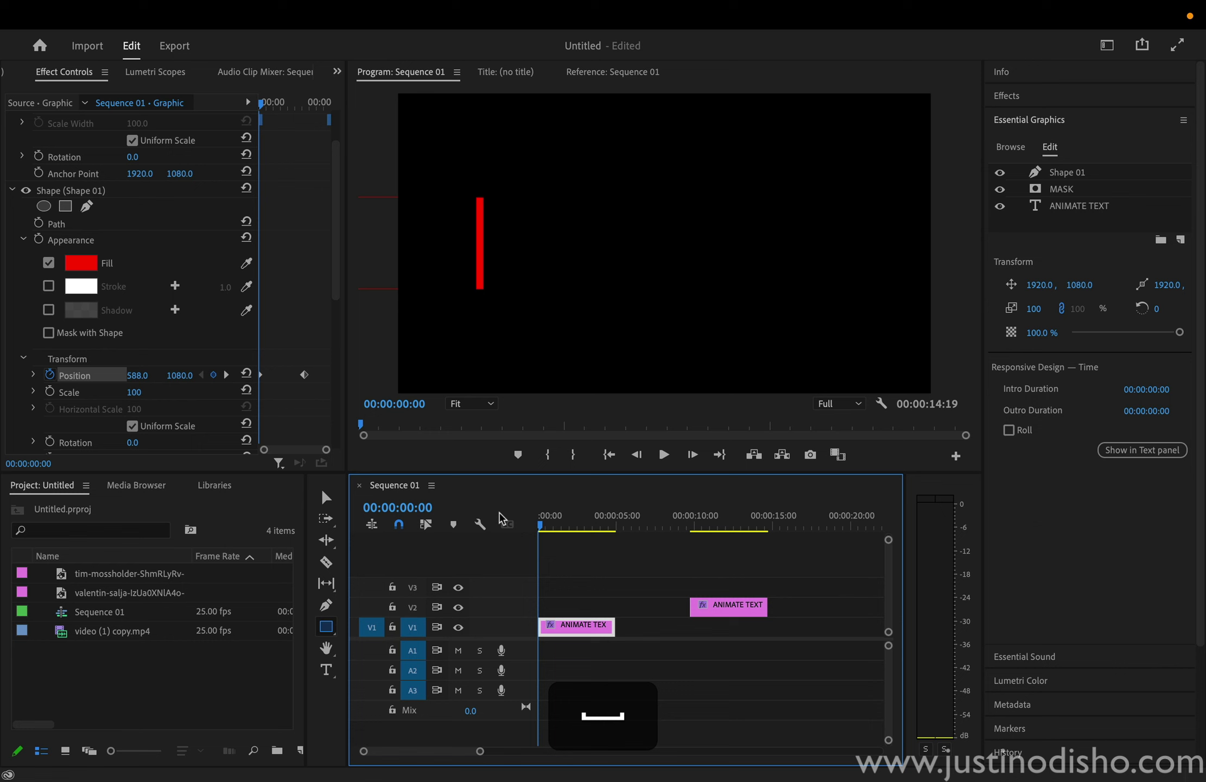
- Ease out the first Position keyframe and ease in the second, then preview the smoothed reveal
click(273, 369)
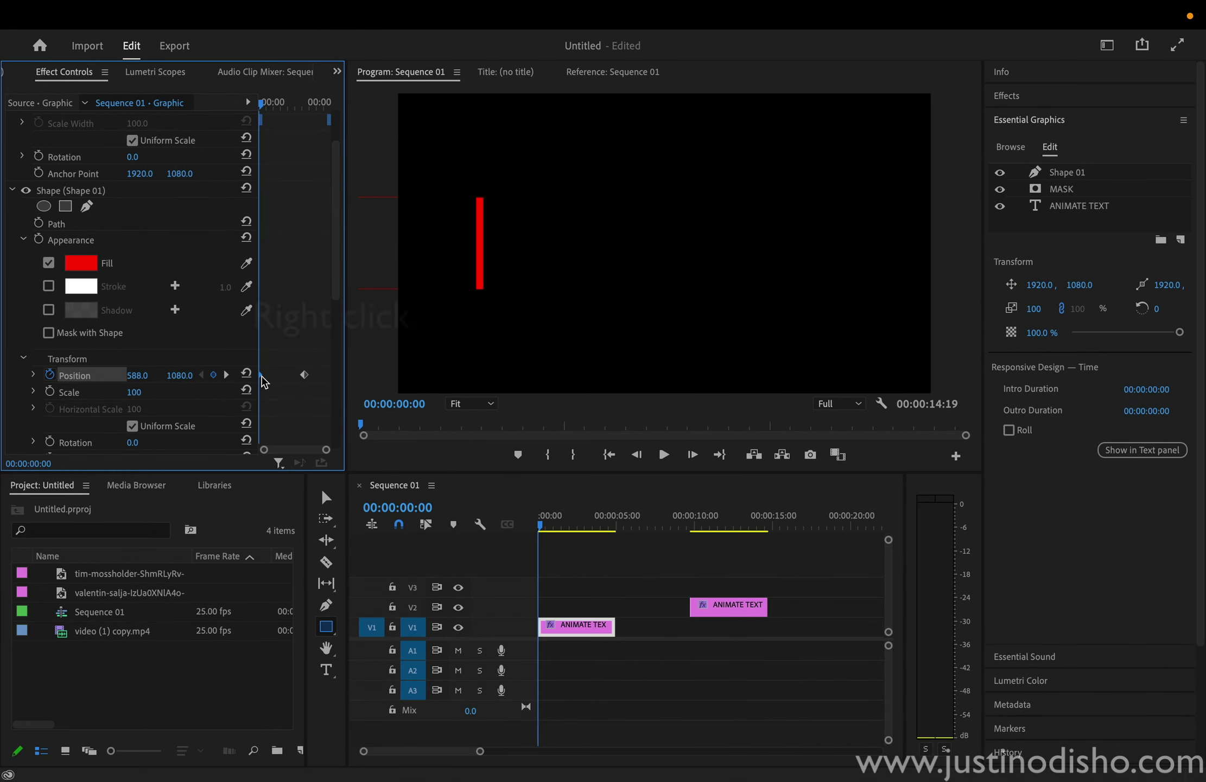
right_click(262, 377)
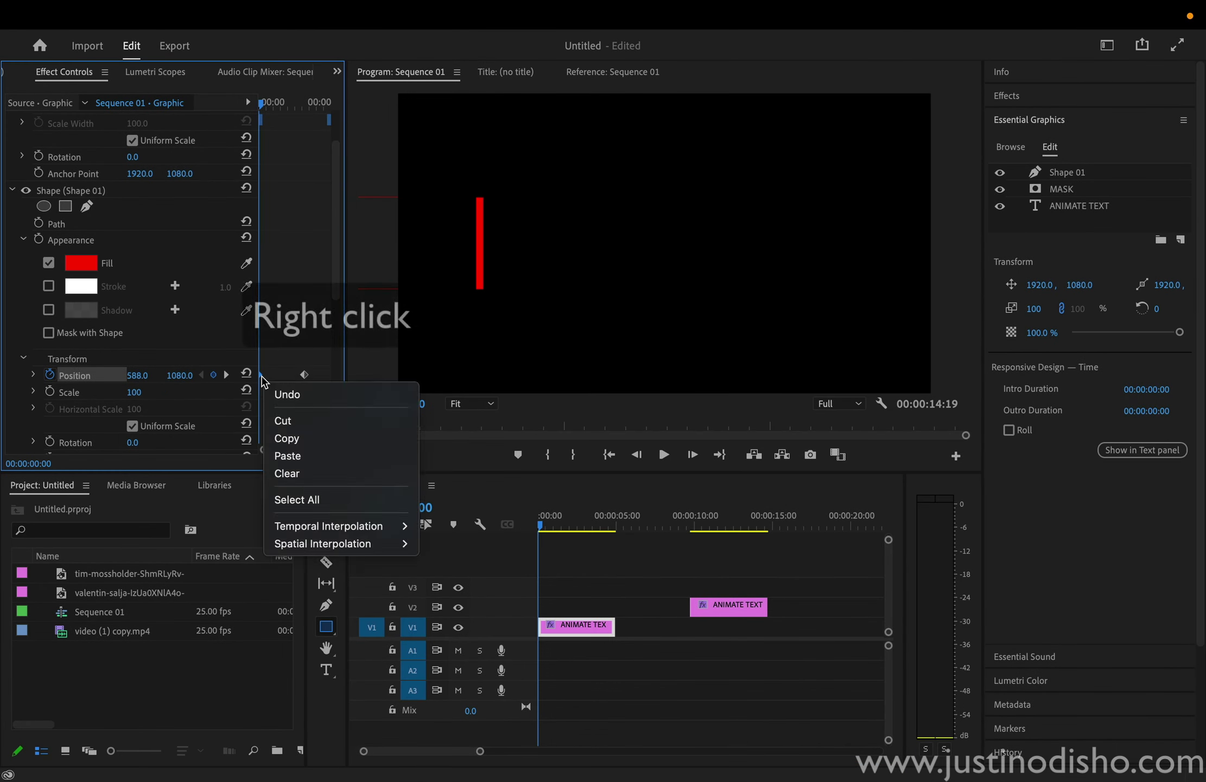
mouse_move(384, 529)
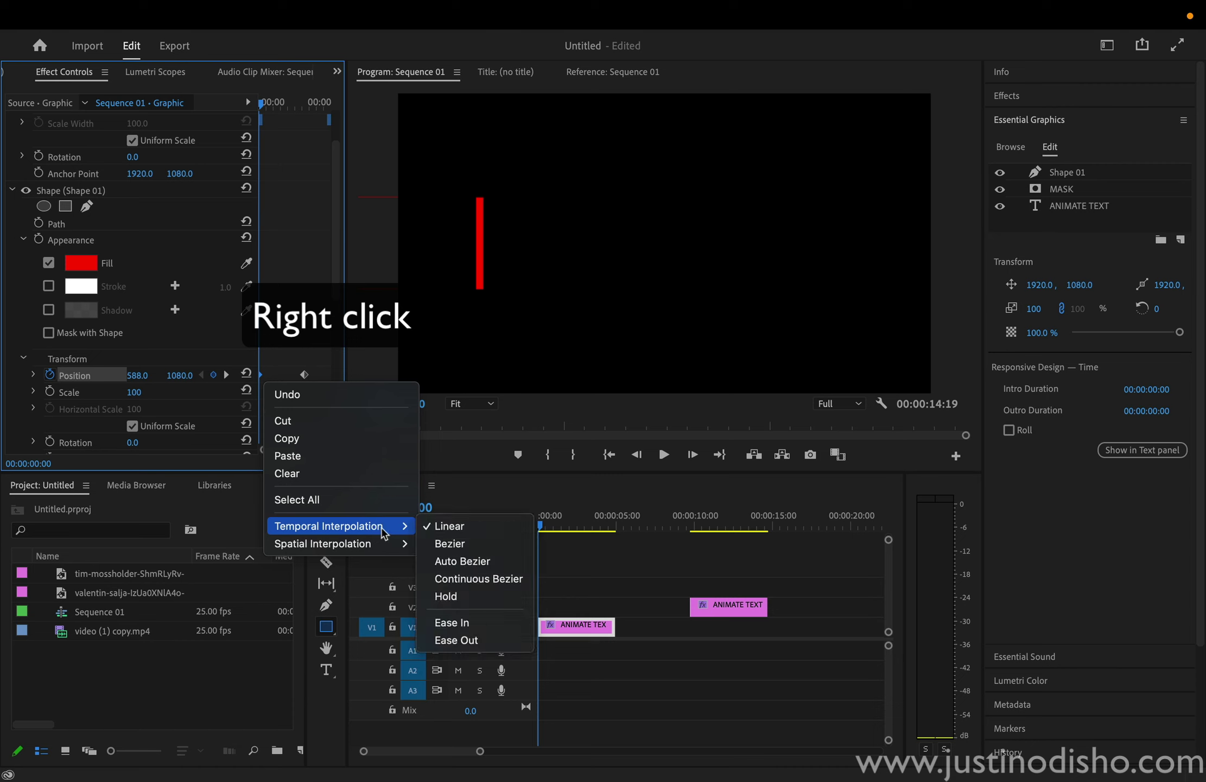
click(465, 640)
right_click(304, 376)
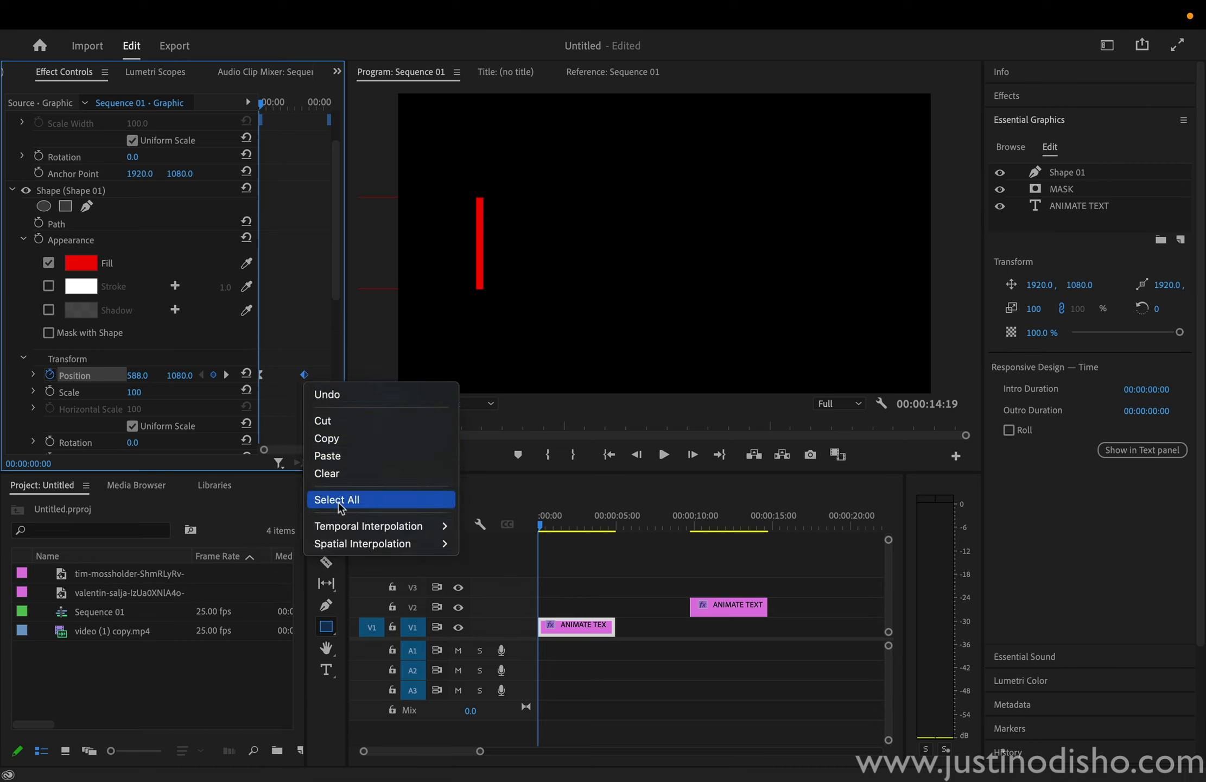
mouse_move(416, 526)
click(503, 624)
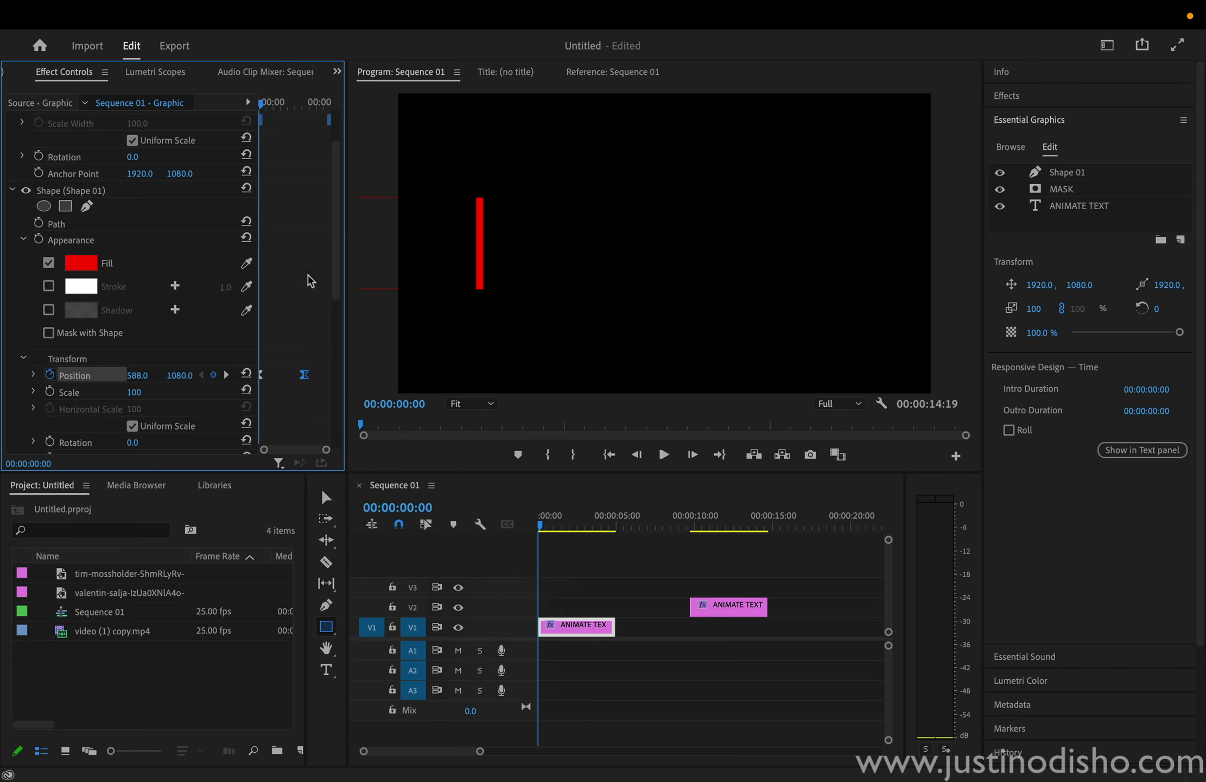
key(space)
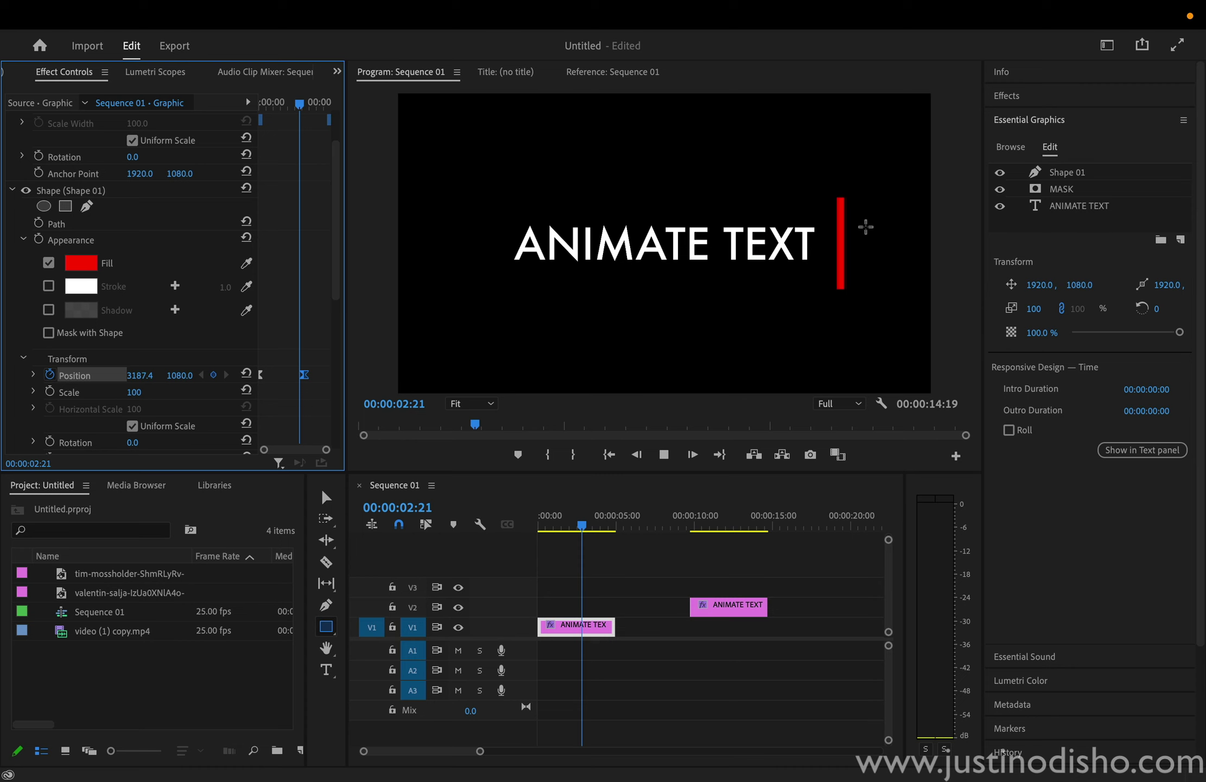
key(space)
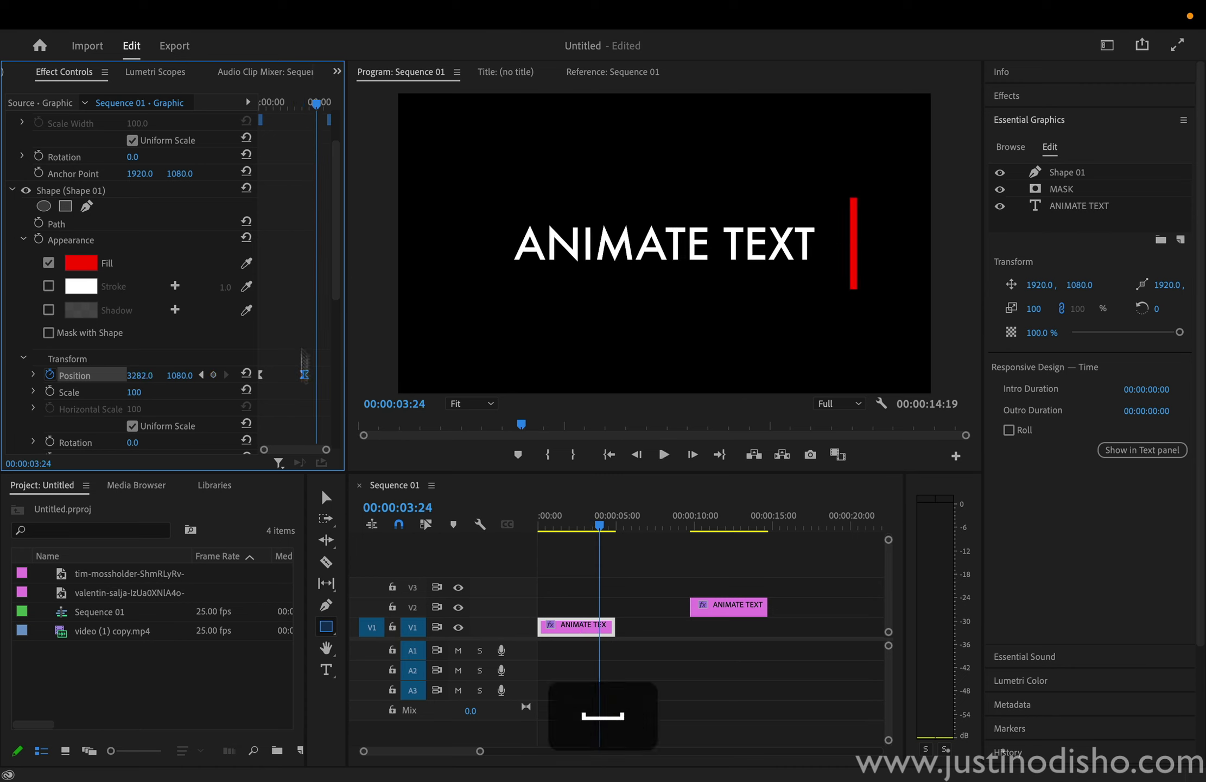
- Move the second Position keyframe earlier so the slide finishes sooner, and replay it
drag(303, 375, 285, 377)
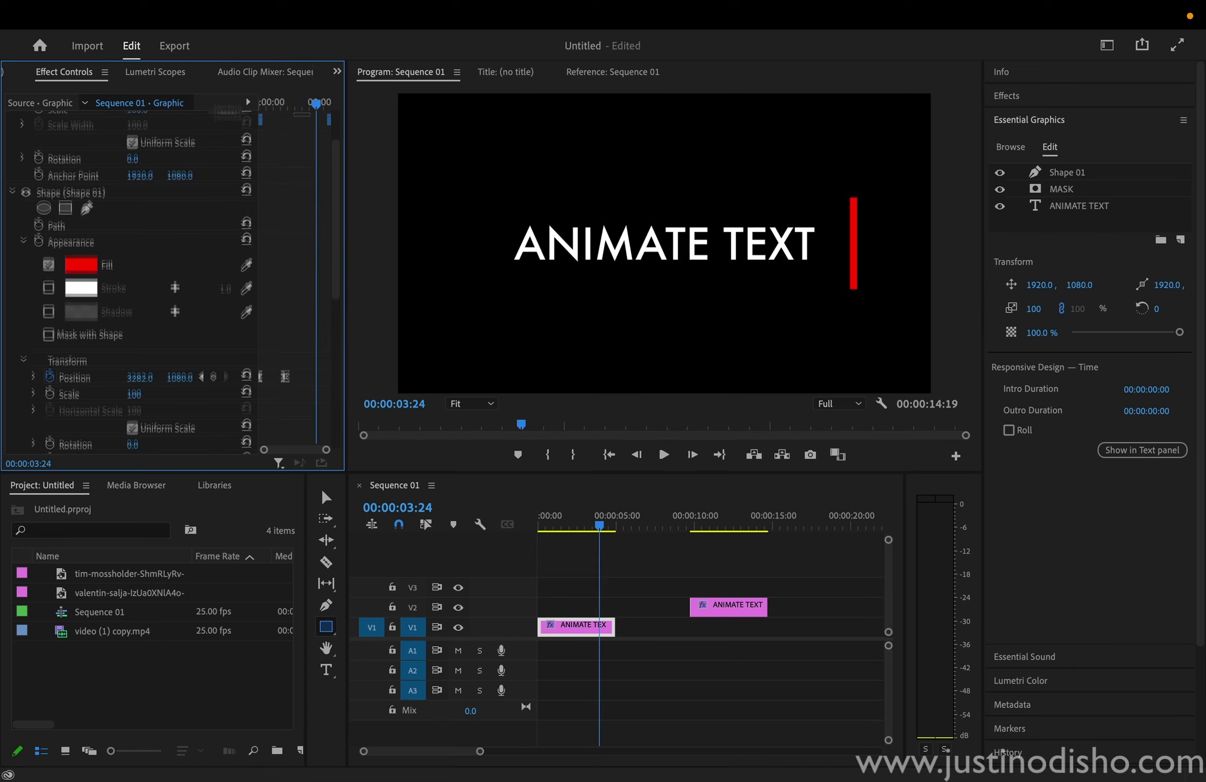
key(Home)
key(space)
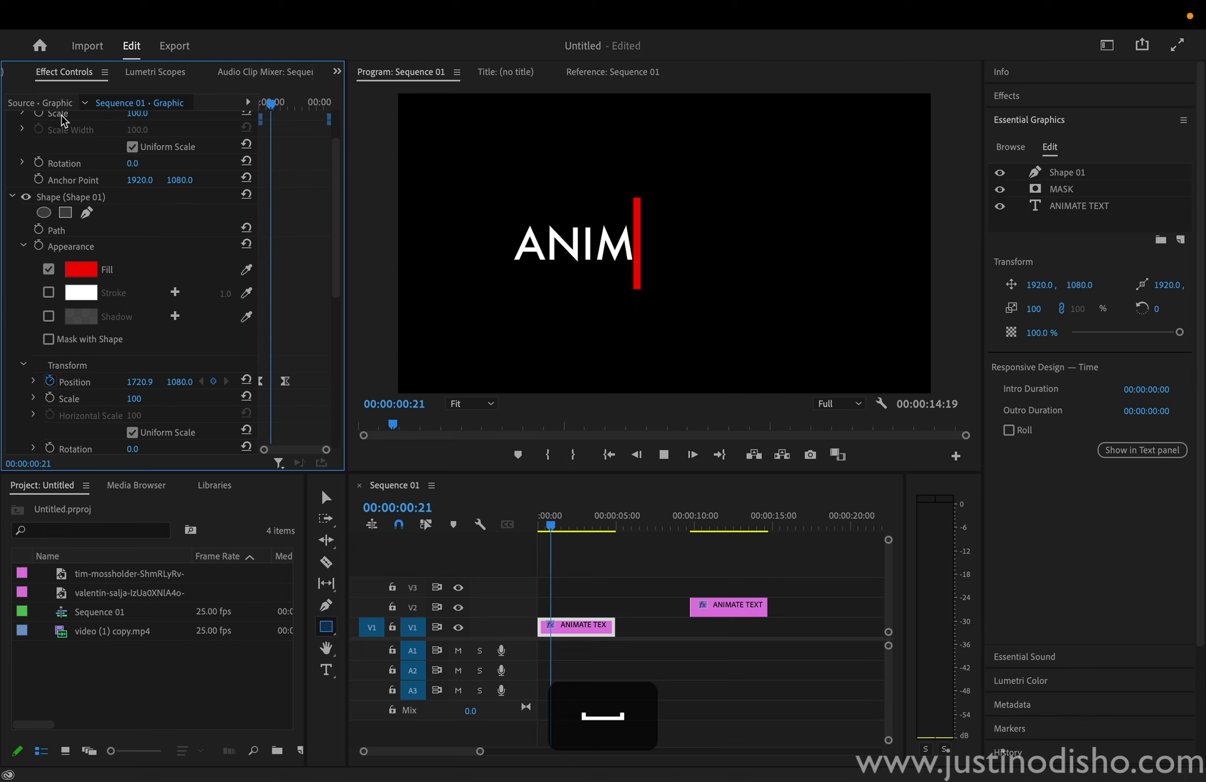
key(space)
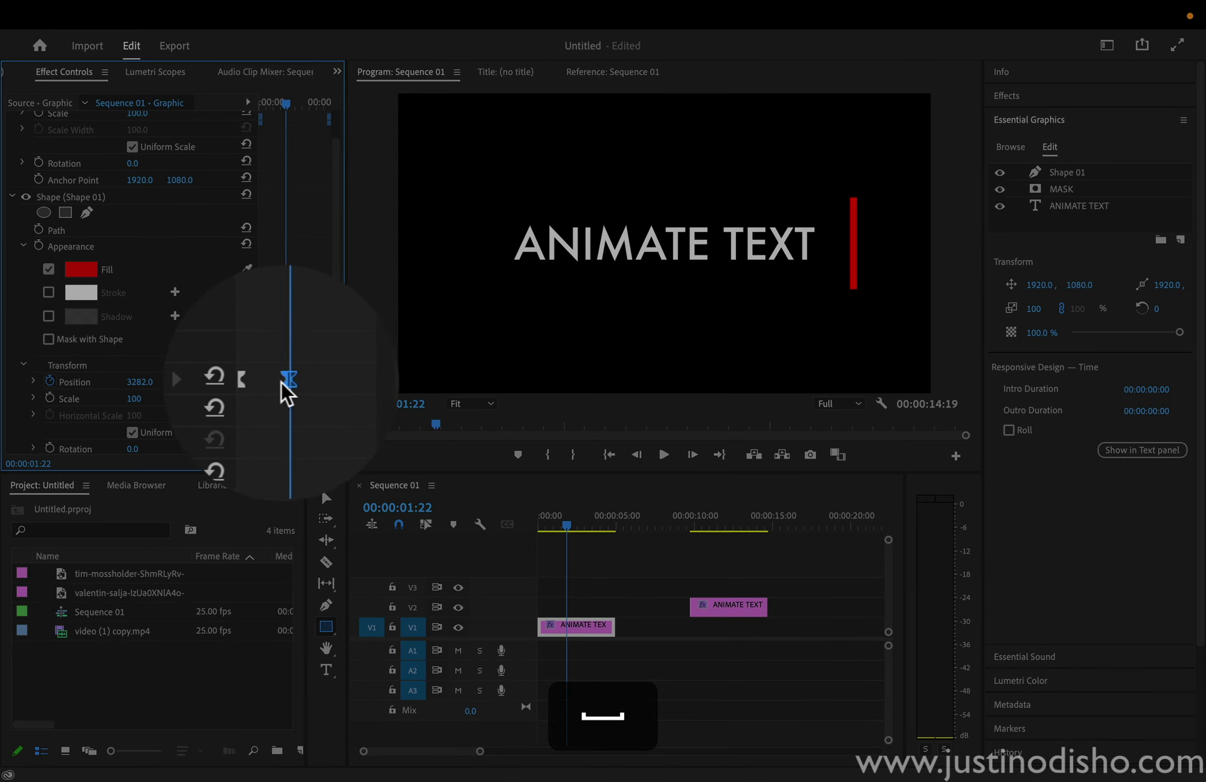
key(Home)
key(space)
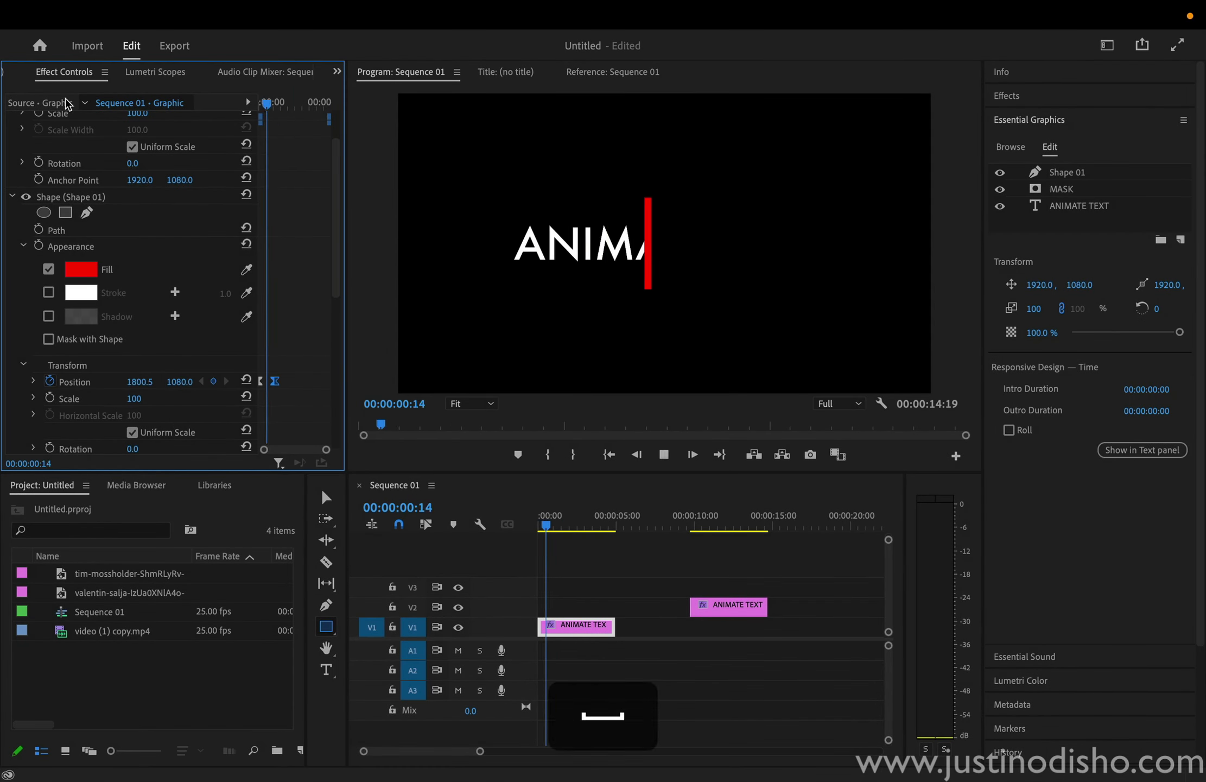
key(space)
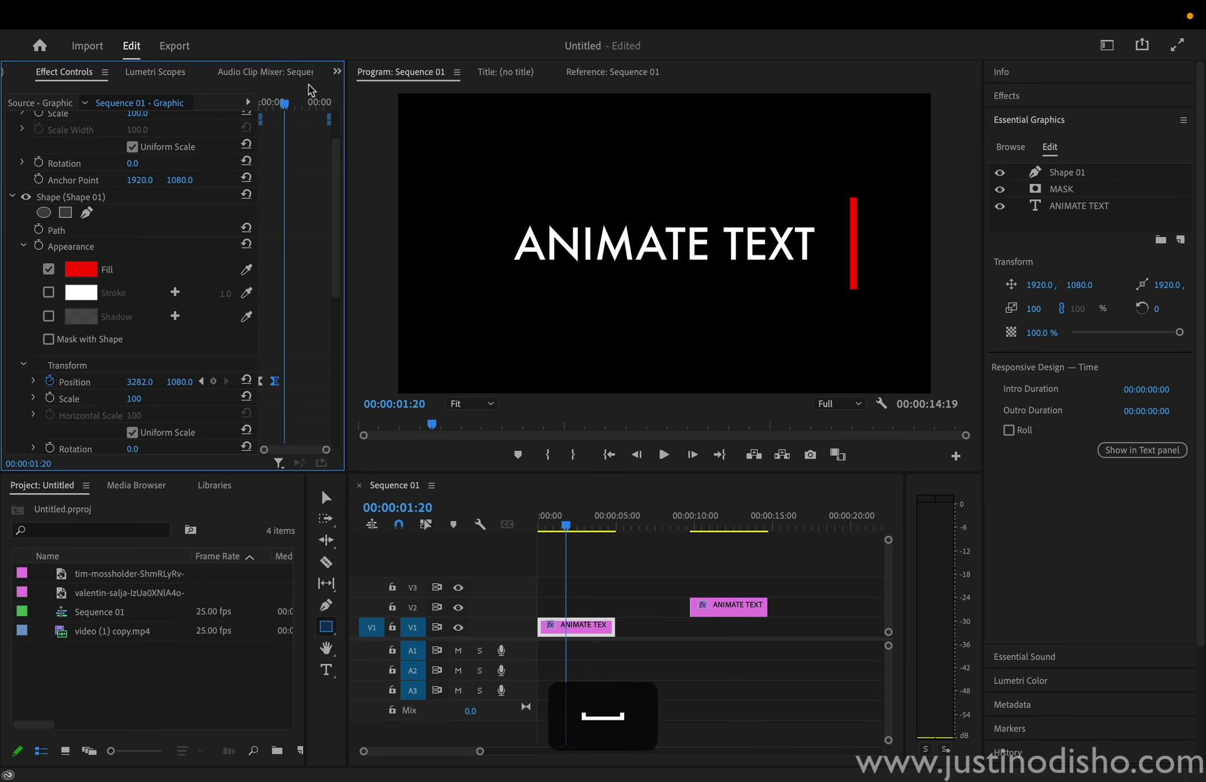
- At the sequence start, set the bar's Position X to -31, just off-frame left, and play
key(Home)
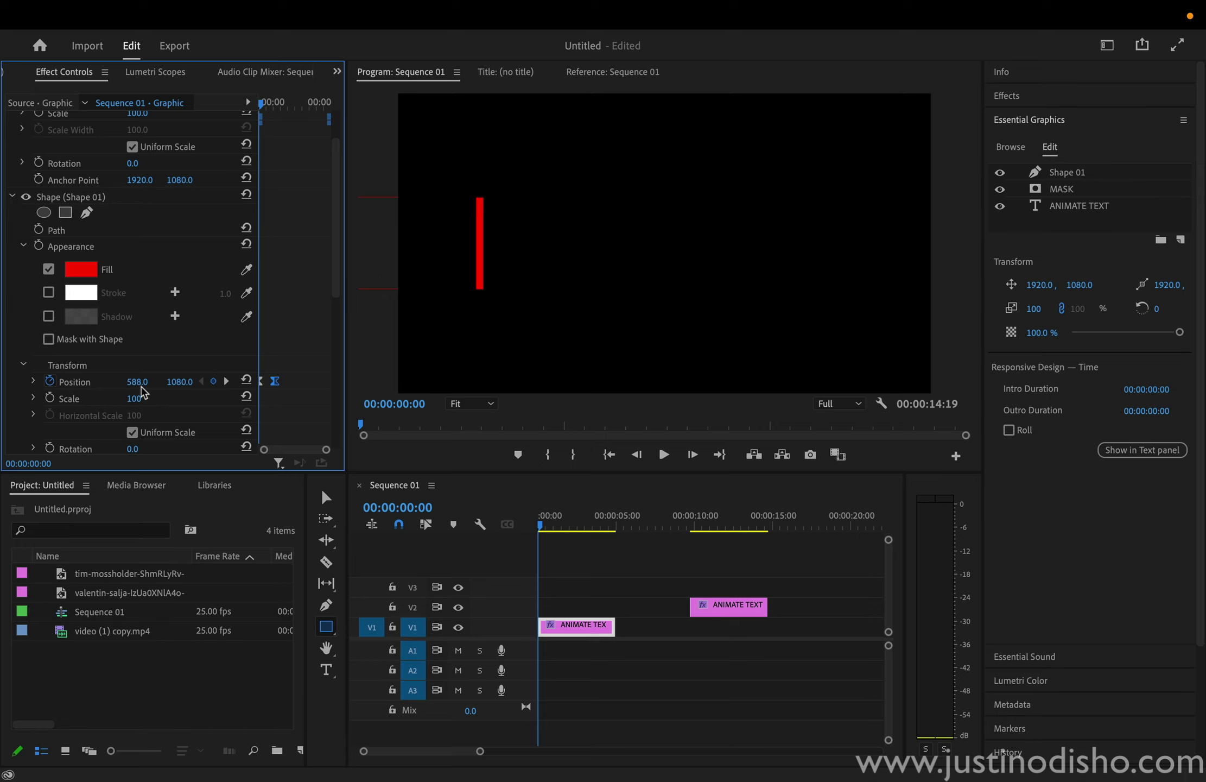
drag(140, 384, 98, 383)
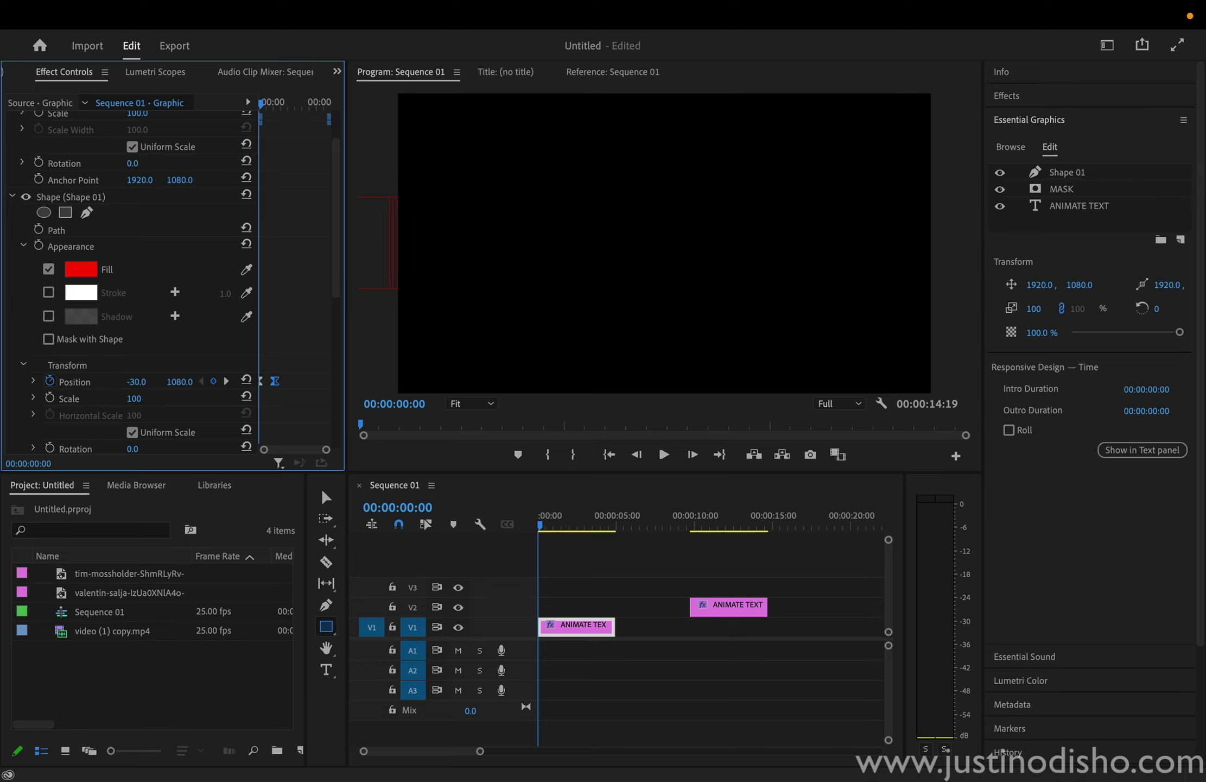
key(space)
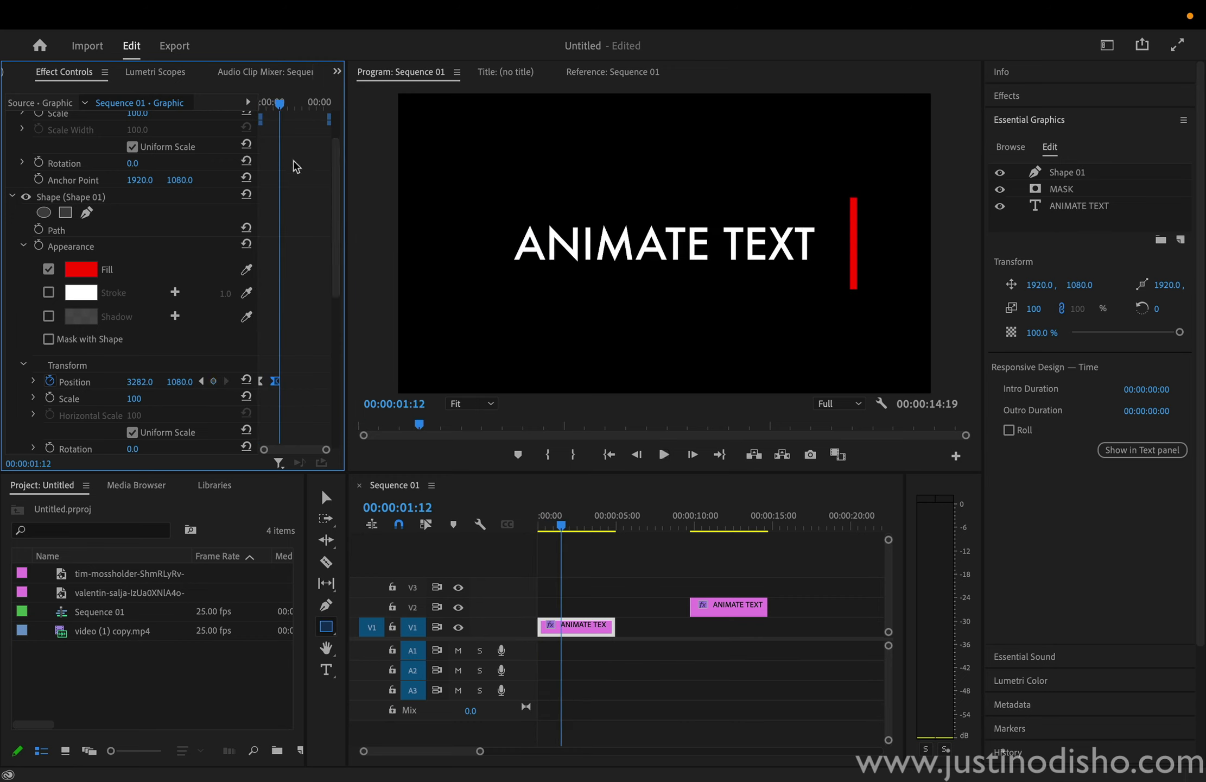
- Keyframe the red bar's Opacity from 100% at 00:00:01:04 to 0% at 00:00:01:13
scroll(294, 166, down, 3)
key(Left)
key(Left)
key(Left)
key(Left)
key(Left)
key(Left)
key(Left)
key(Left)
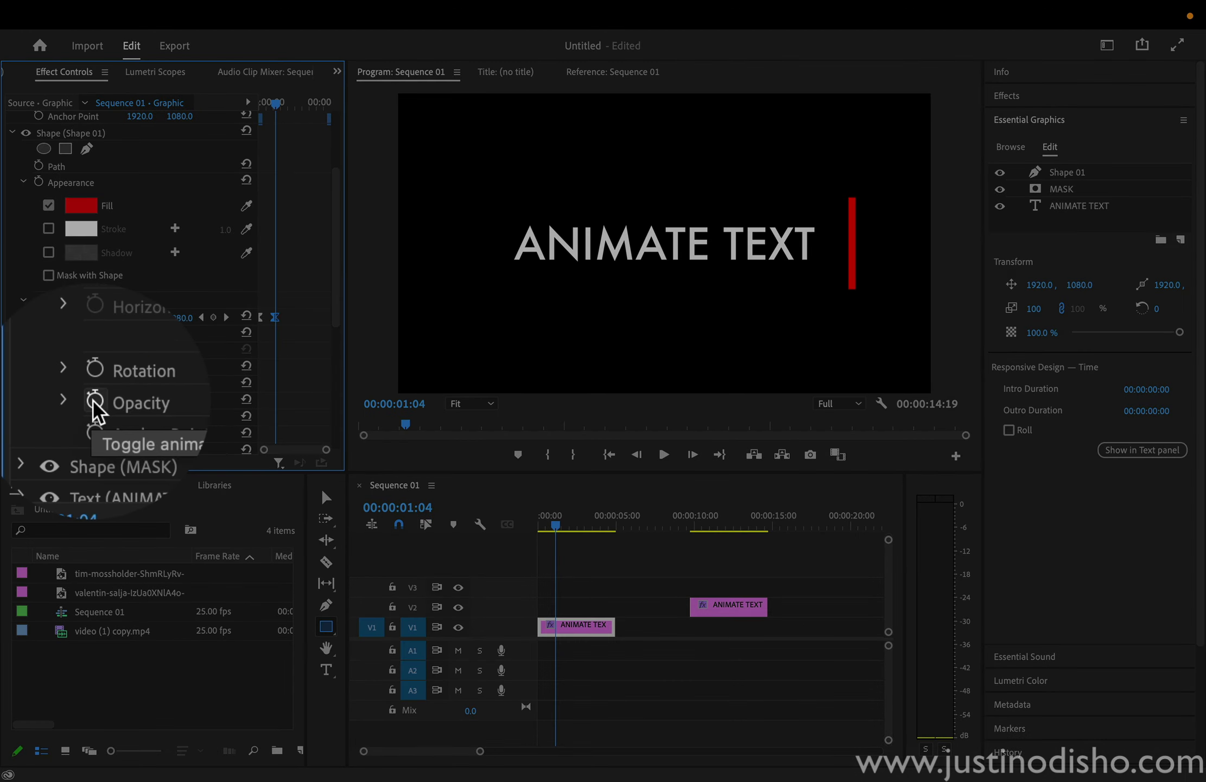
click(50, 401)
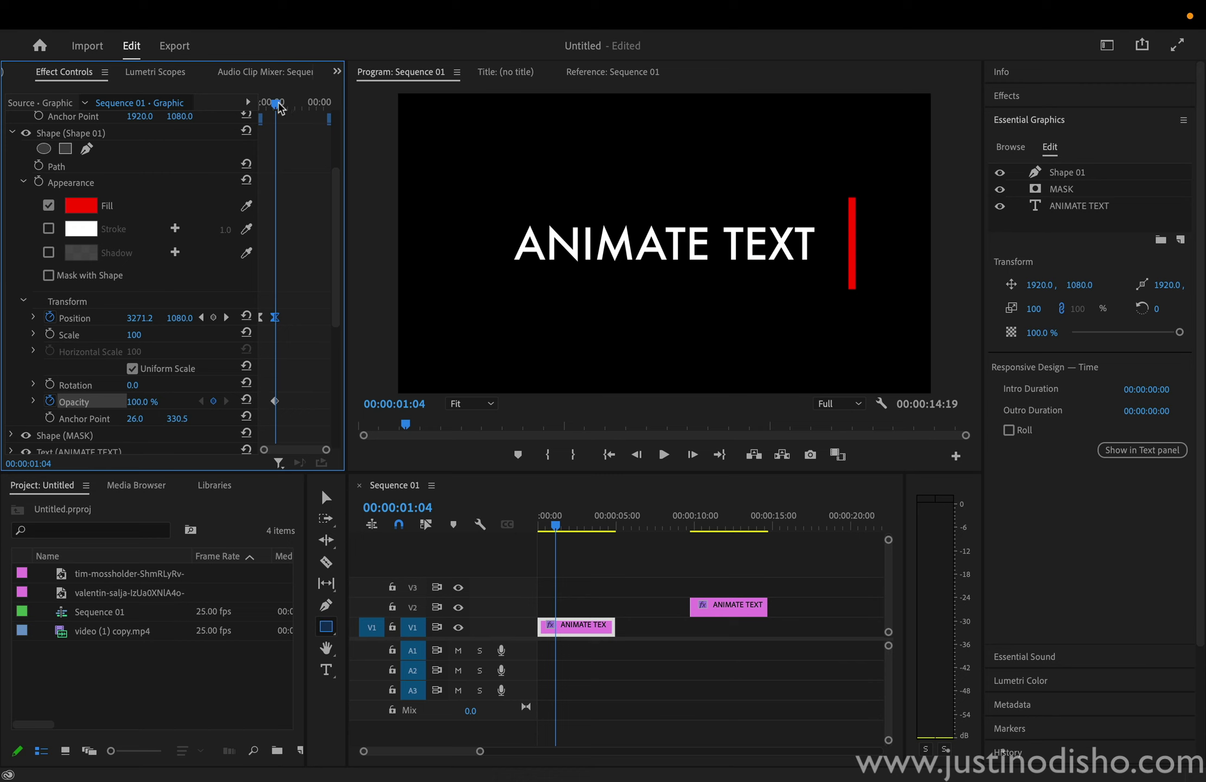
drag(278, 106, 285, 108)
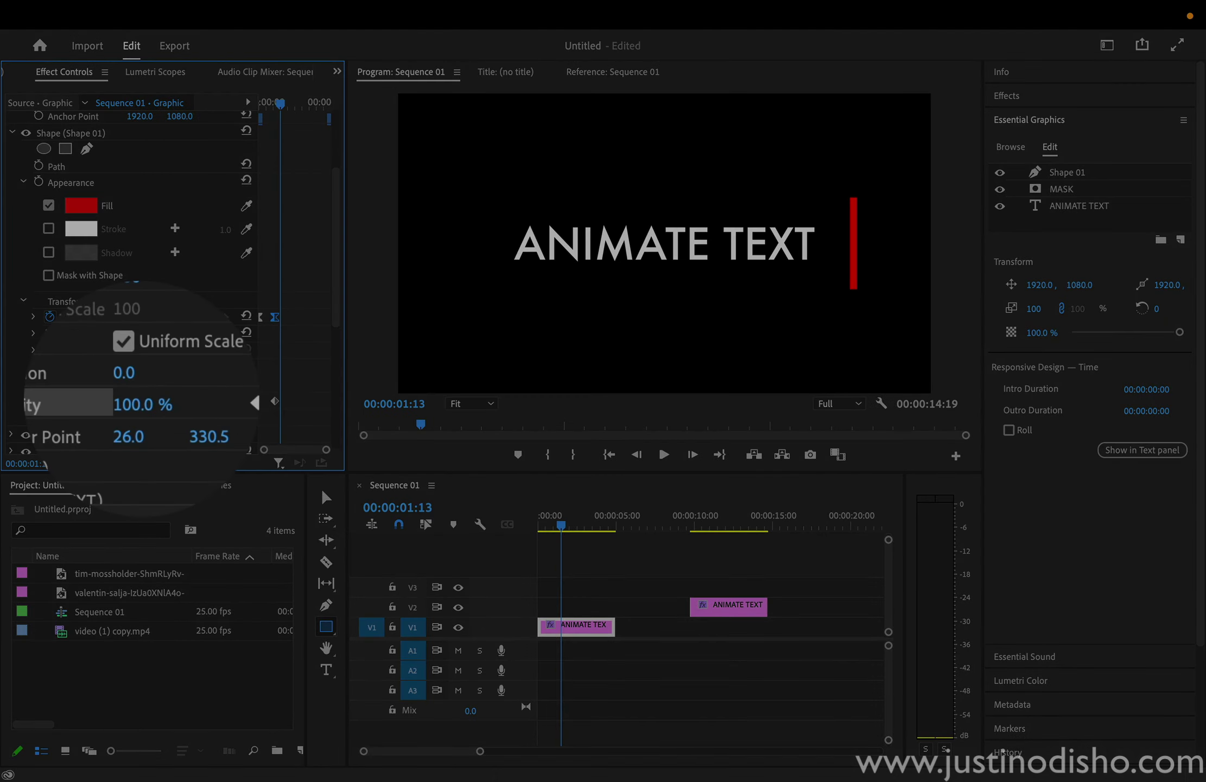
drag(147, 395, 150, 397)
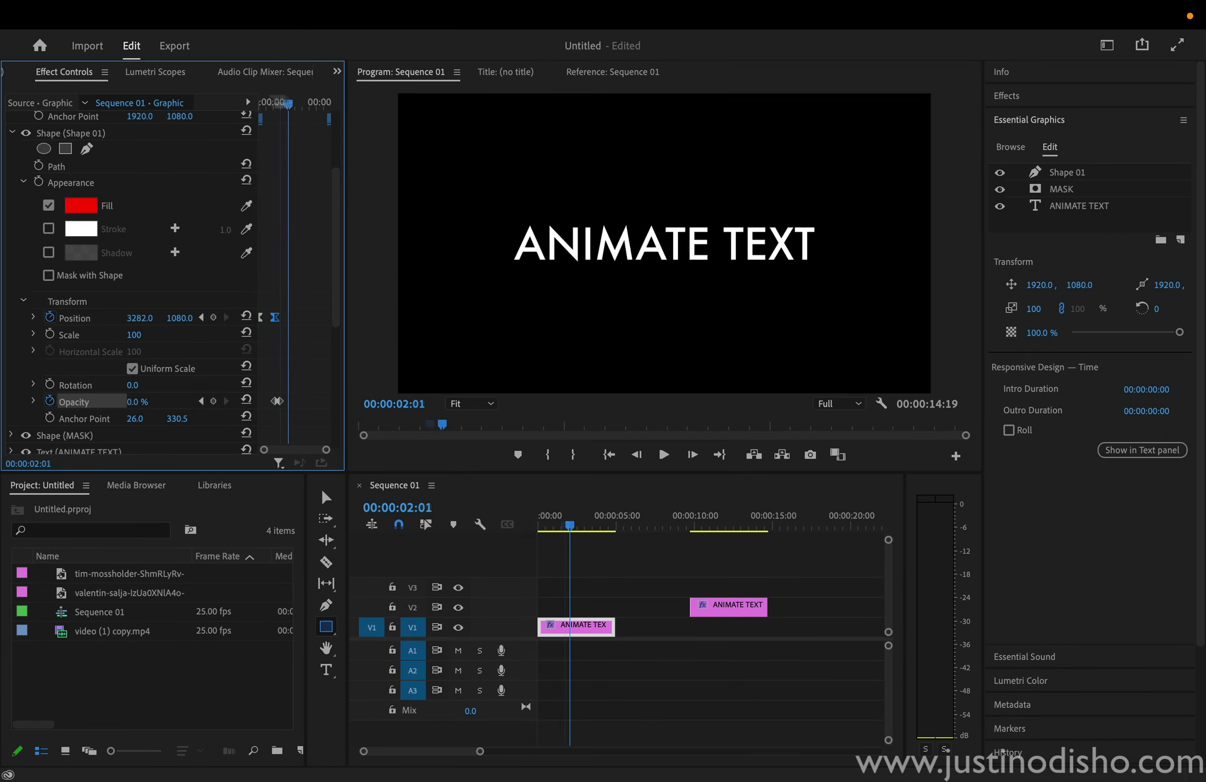
- Preview the reveal and fade, checking the ending Opacity keyframe
key(Home)
key(space)
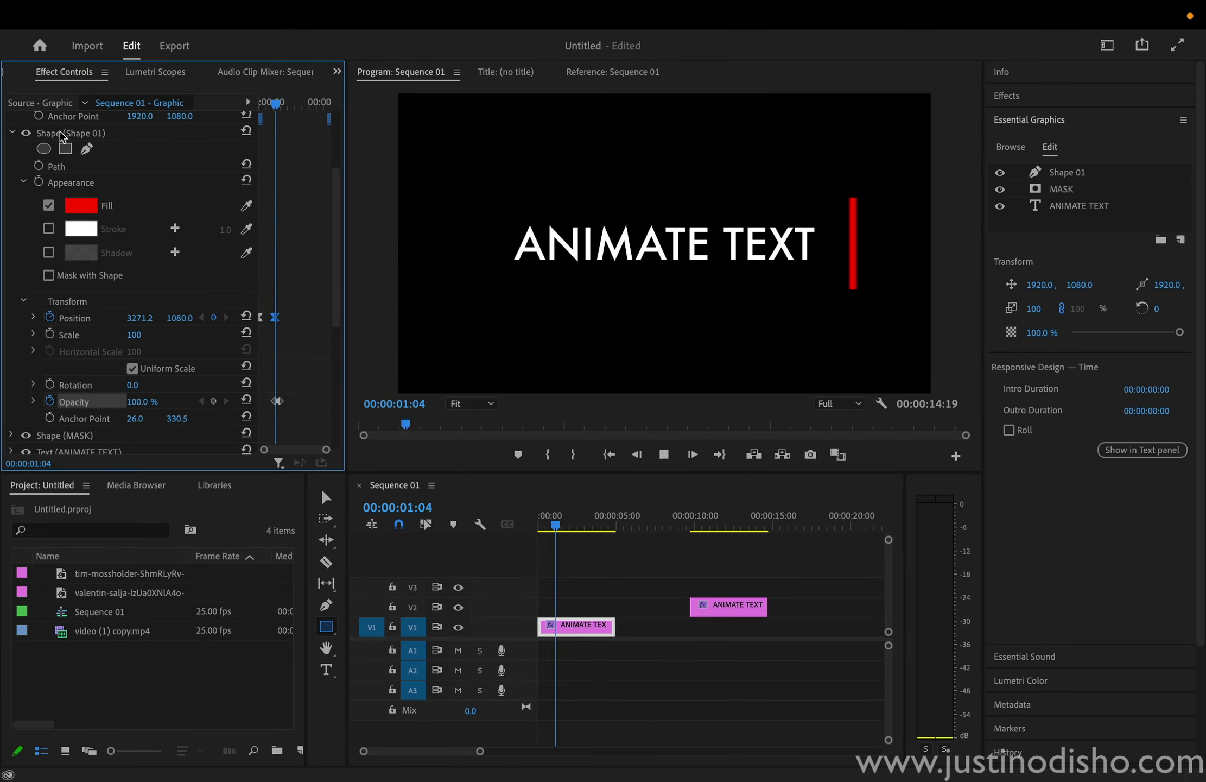
key(space)
click(278, 401)
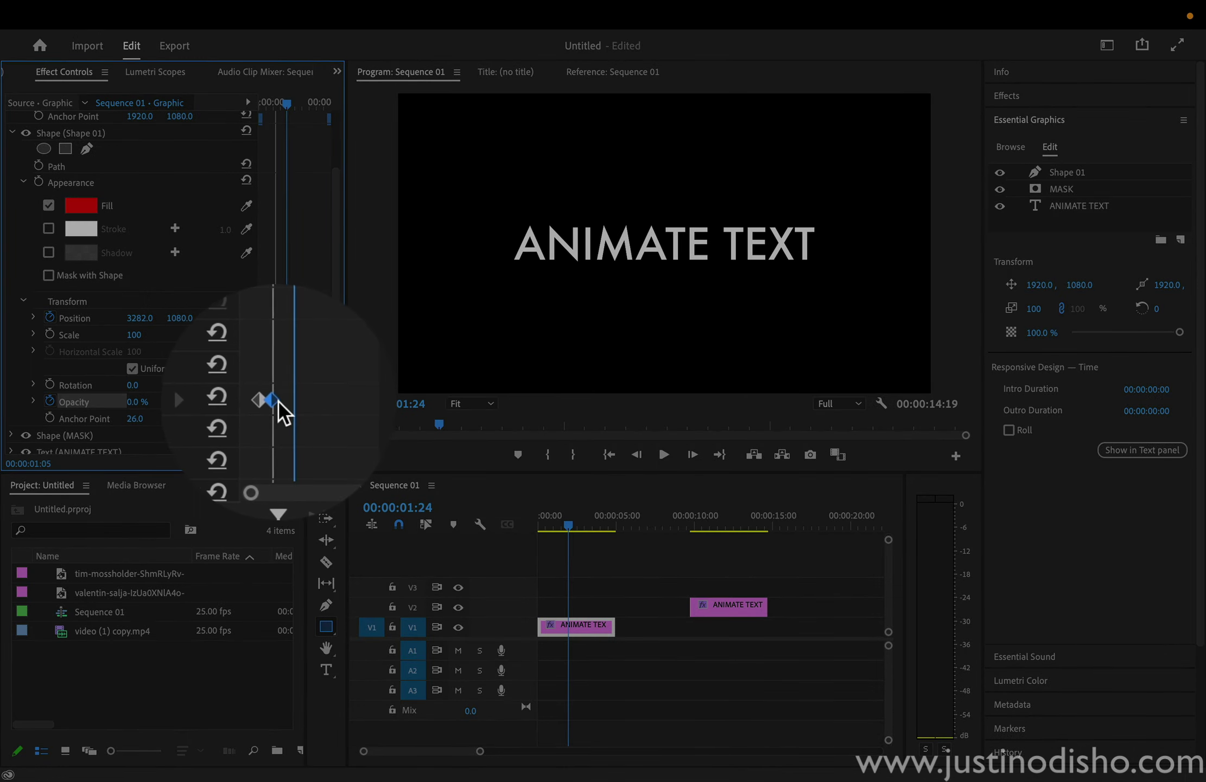
key(Home)
key(space)
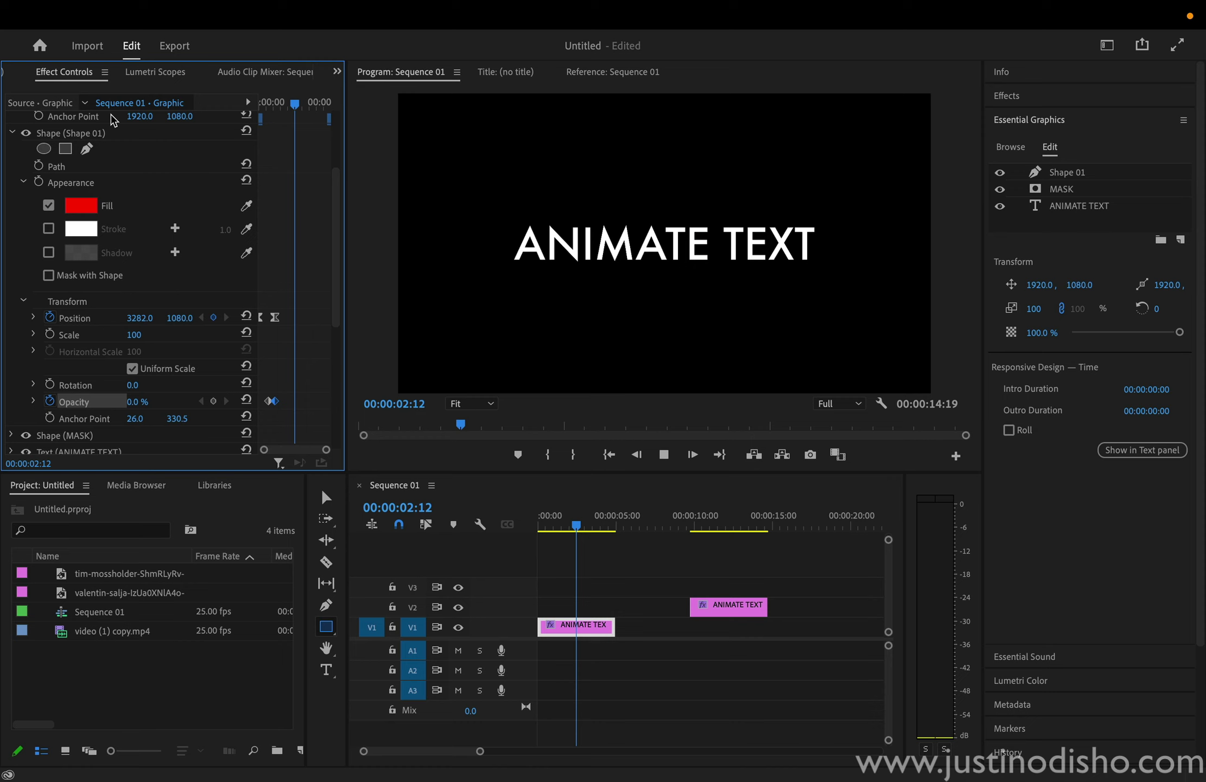
key(space)
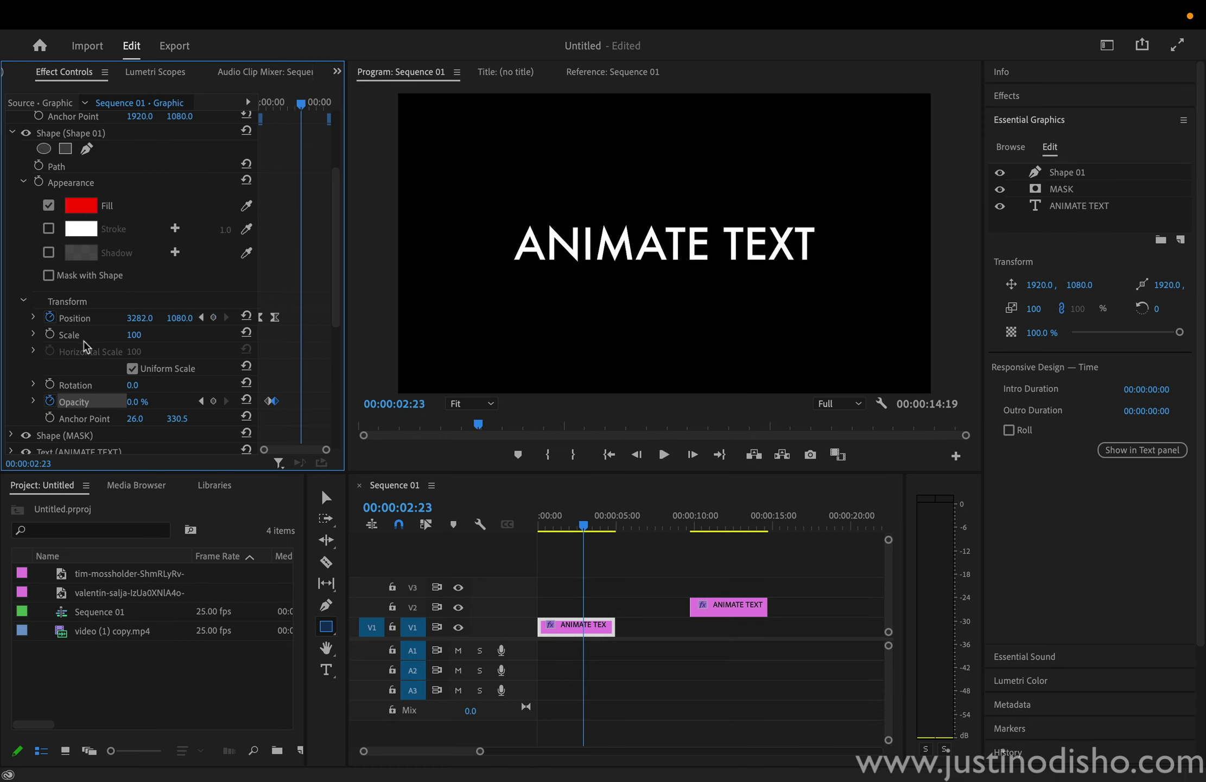
scroll(112, 395, down, 5)
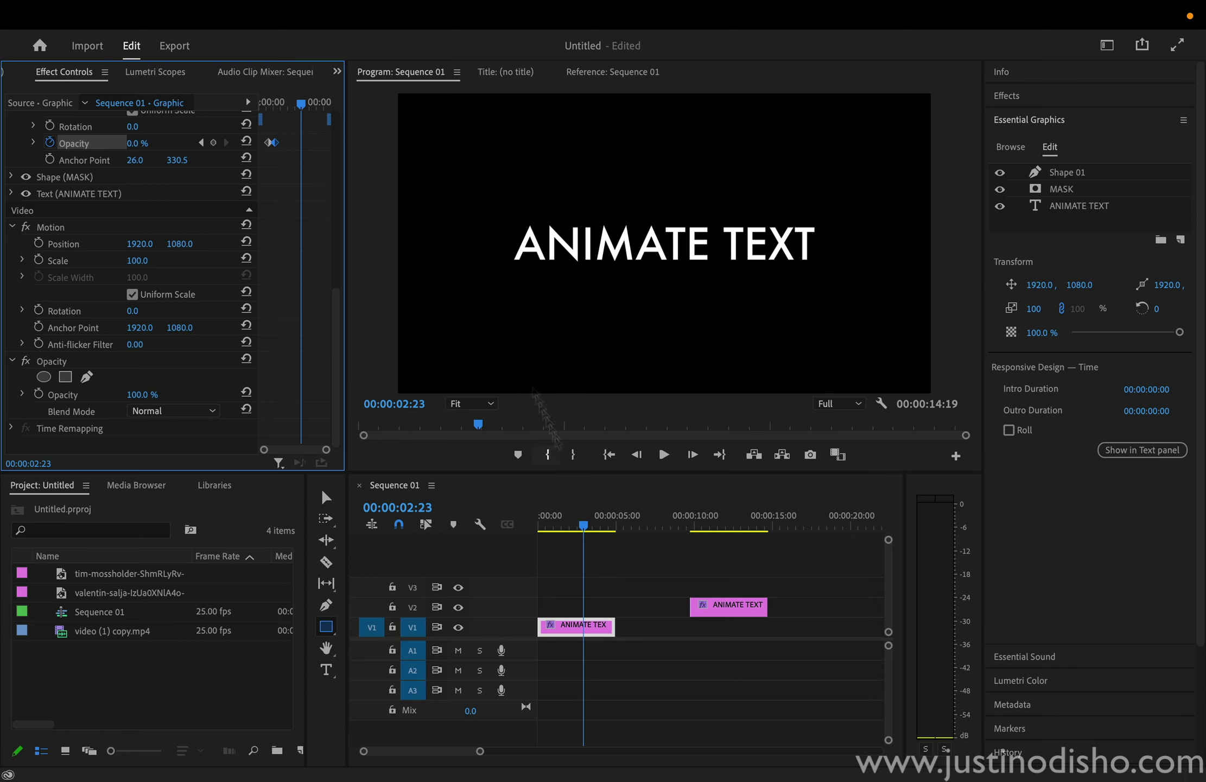
scroll(283, 201, up, 3)
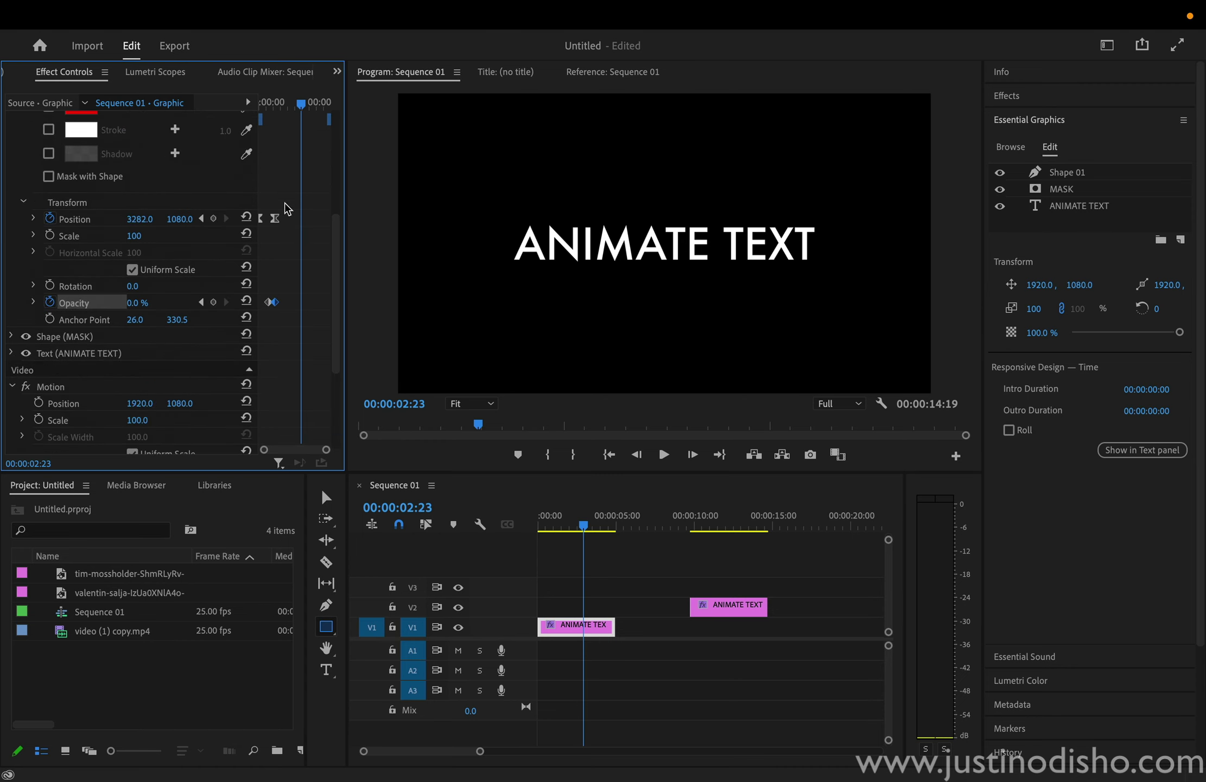
- Copy the two Position keyframes, paste them later and reverse them so the bar slides back left
drag(281, 195, 237, 255)
scroll(274, 257, up, 2)
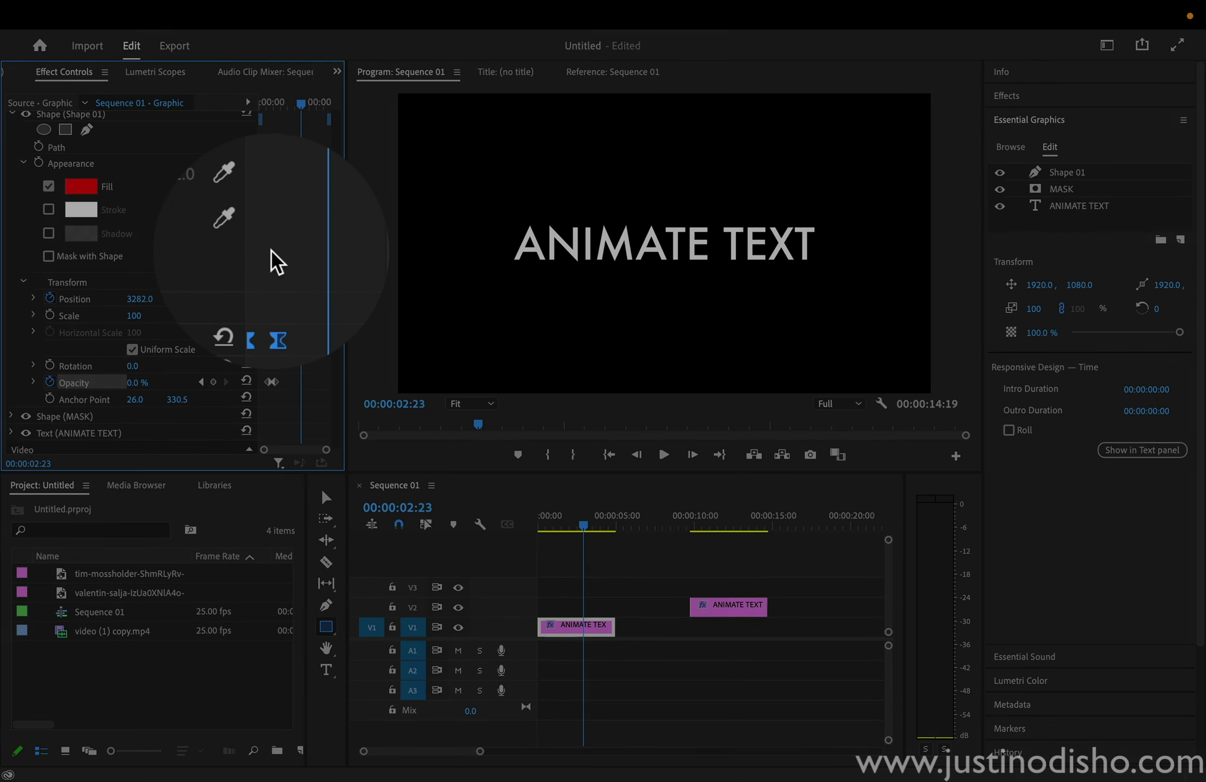
key(super+c)
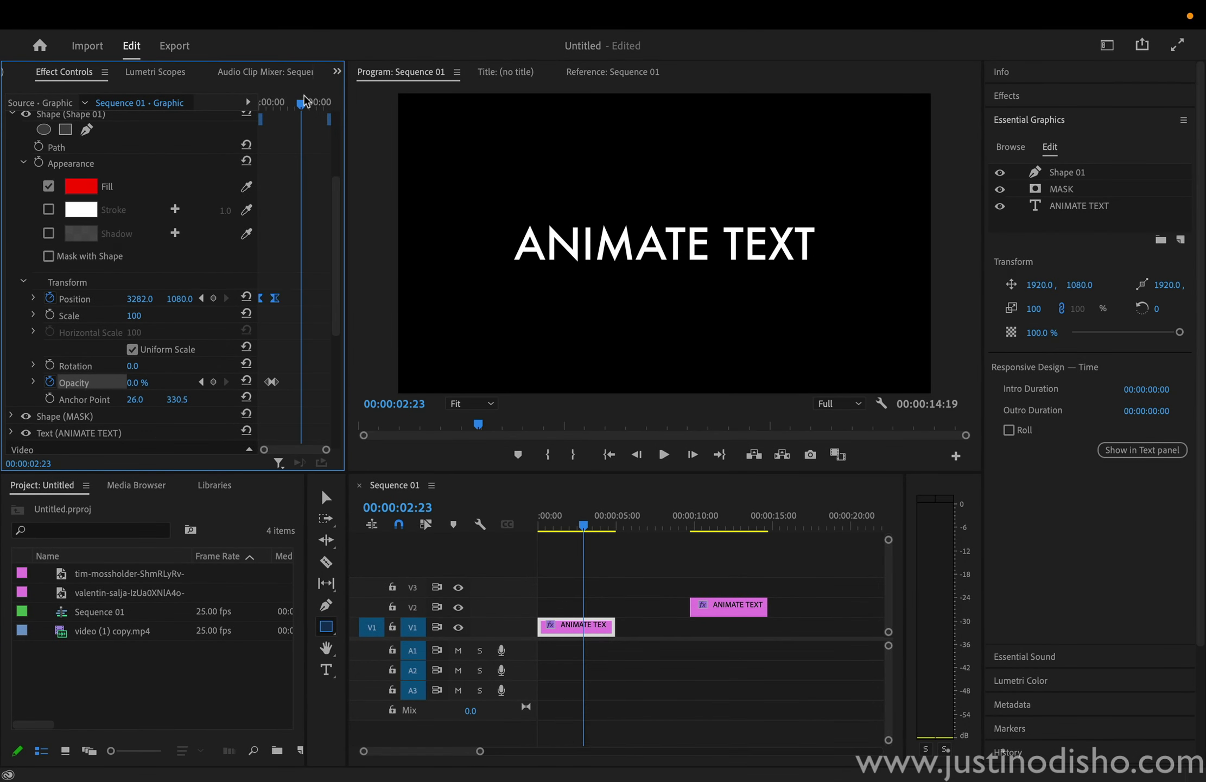
key(super+v)
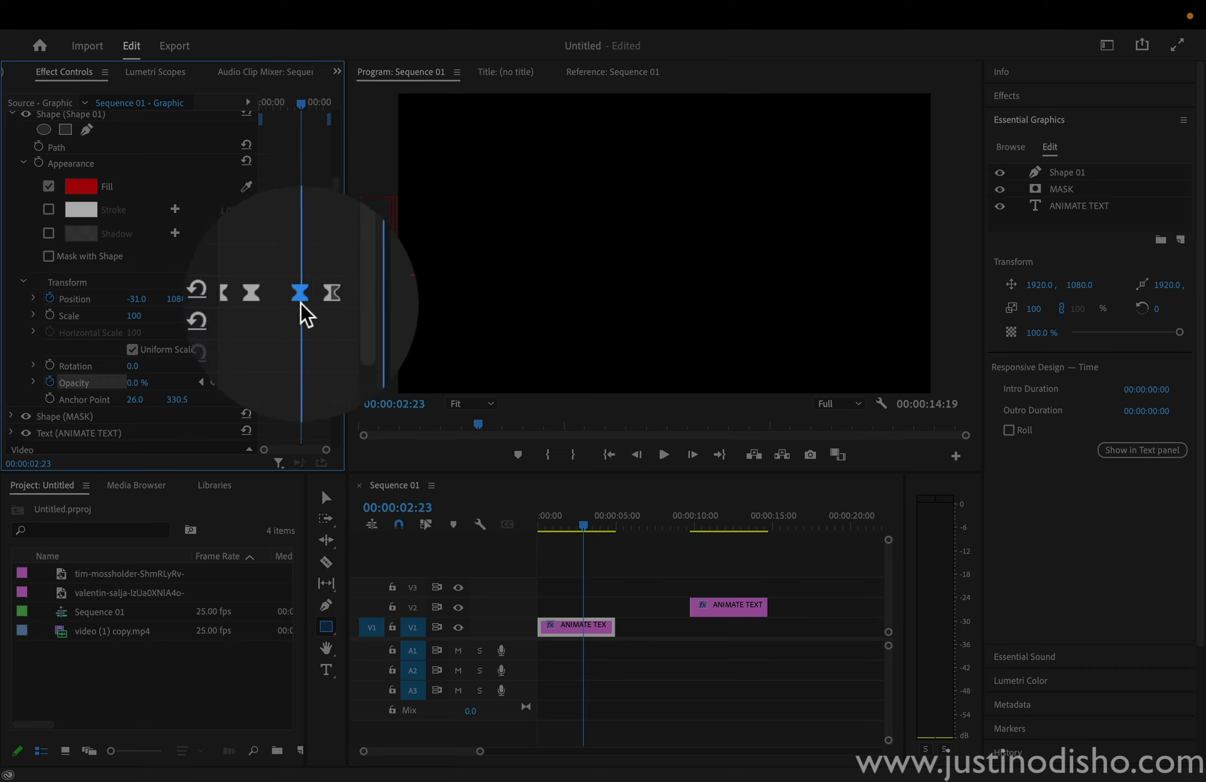
mouse_move(303, 304)
mouse_down()
mouse_move(343, 305)
mouse_move(305, 301)
mouse_move(329, 307)
mouse_move(318, 307)
mouse_up()
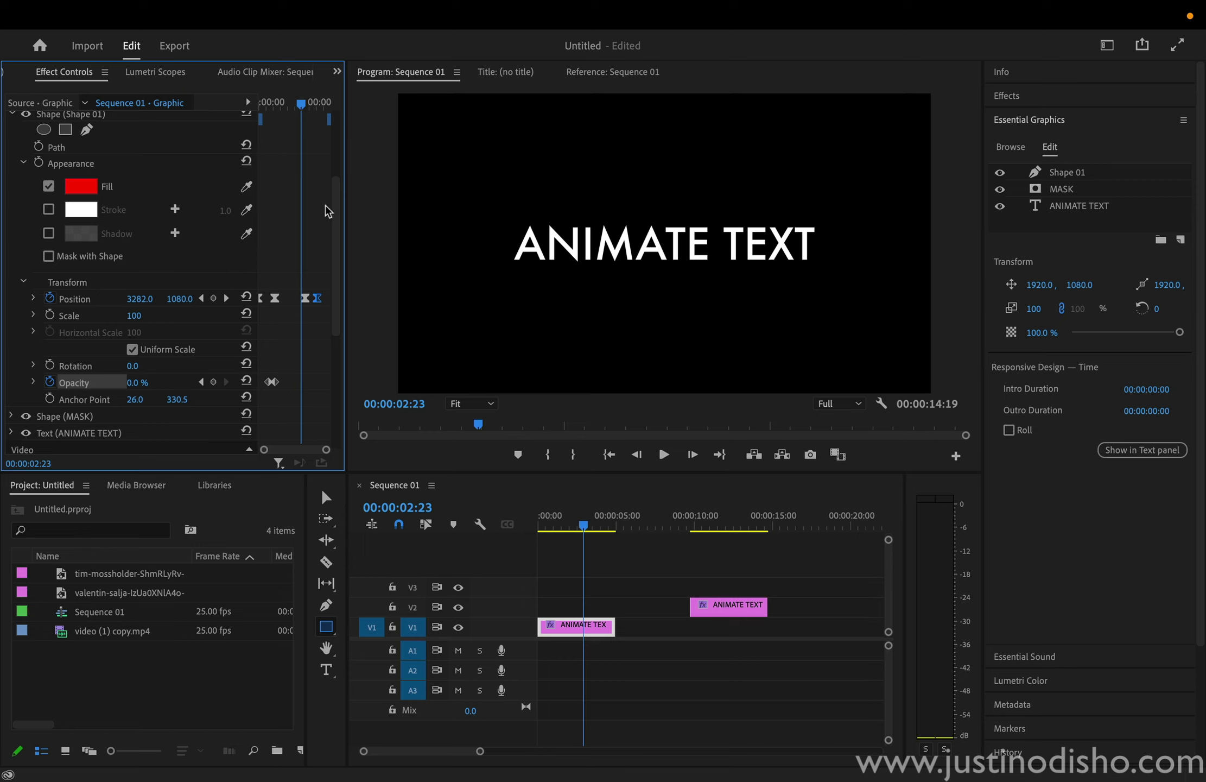
key(space)
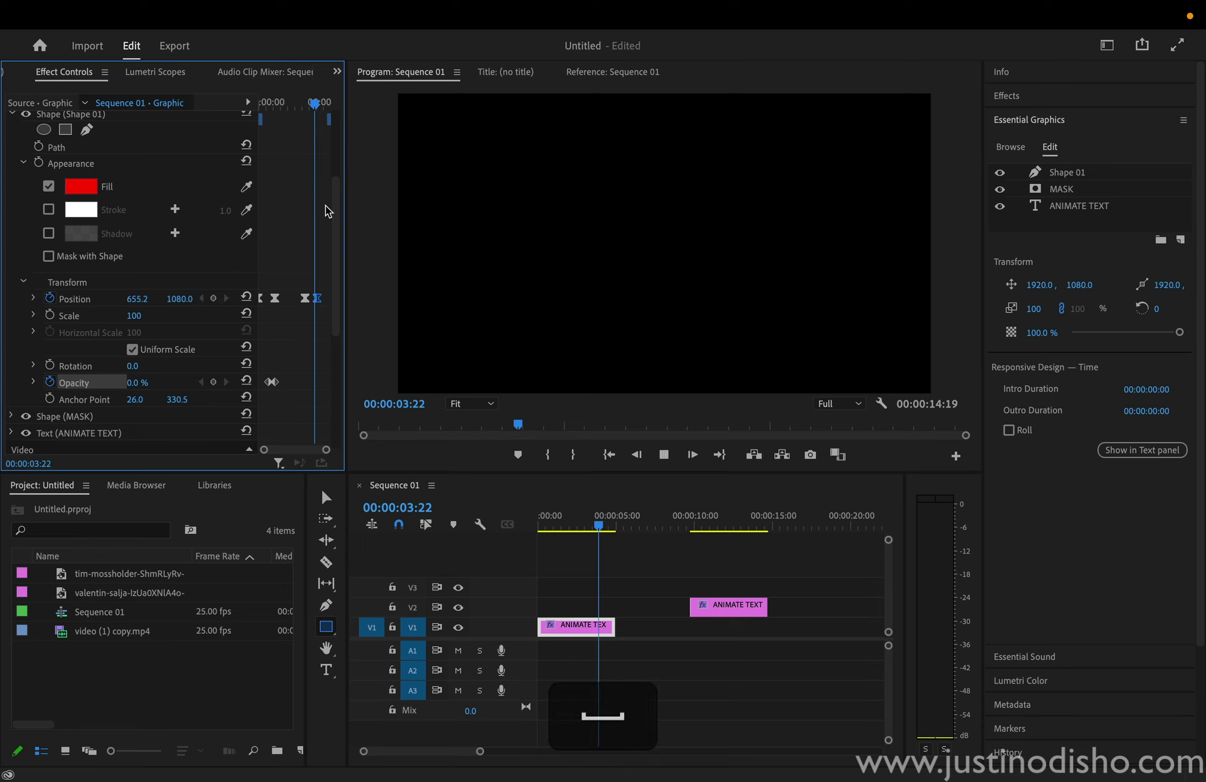
key(space)
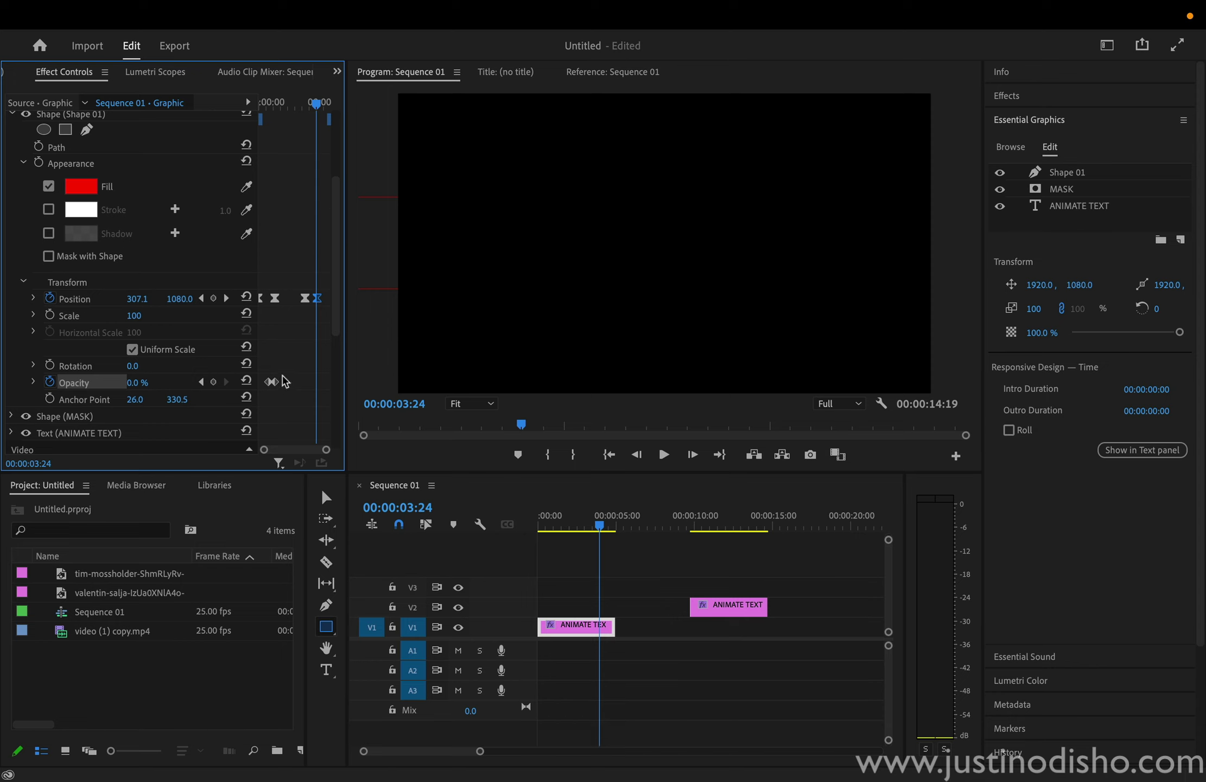
- Copy the two Opacity keyframes and paste them at 00:00:02:24
drag(282, 376, 244, 399)
key(super+c)
click(302, 103)
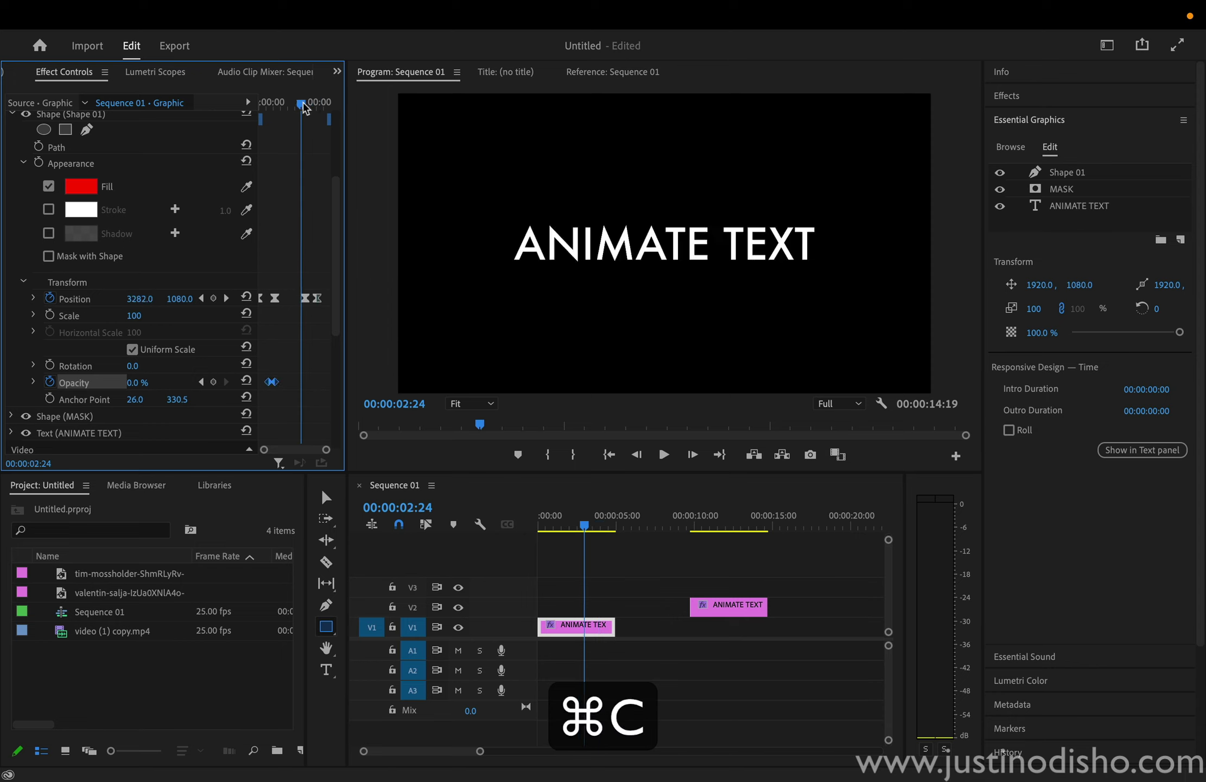
key(super+v)
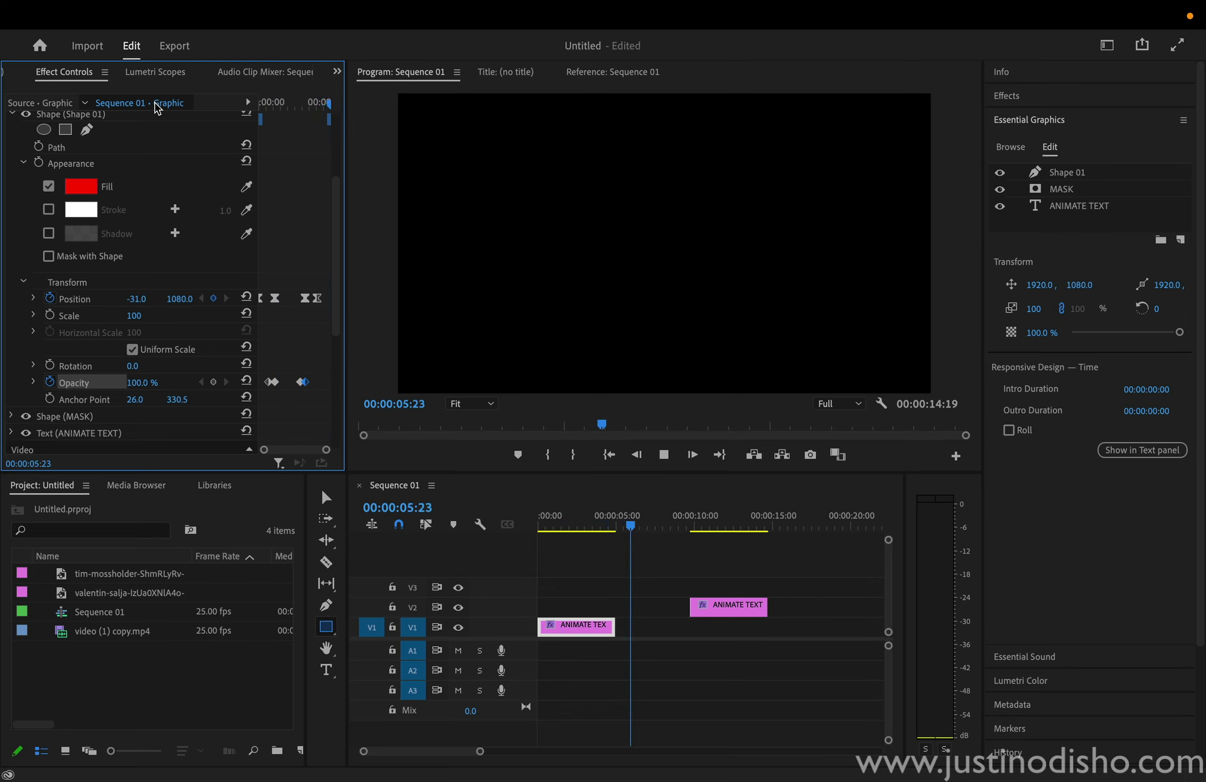
key(space)
click(555, 523)
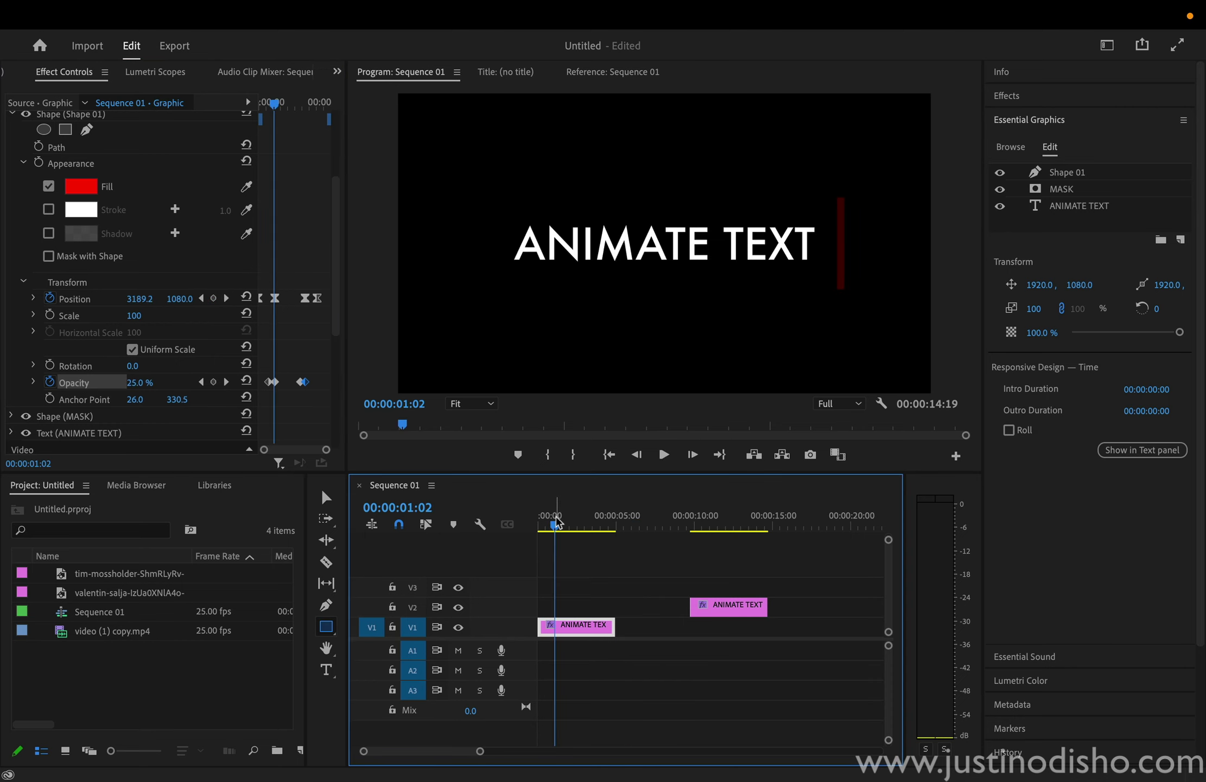